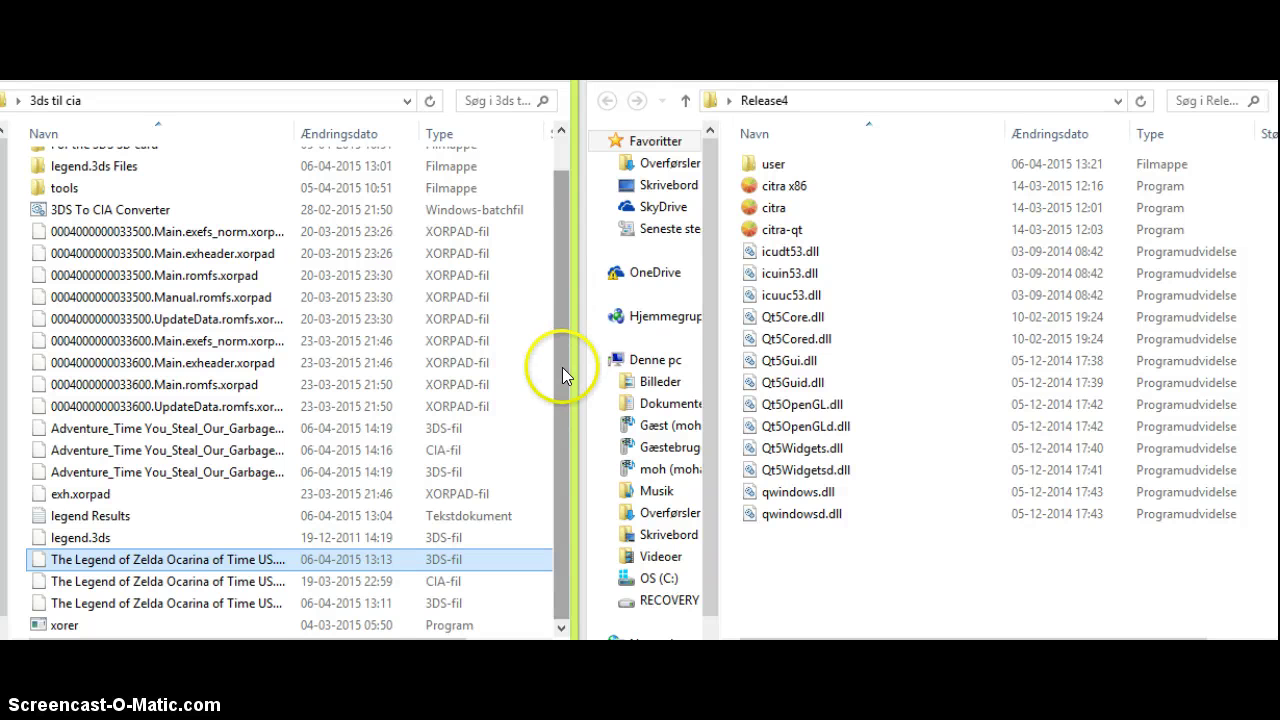
# Examine the contents of the 3ds til cia folder and the Citra programs in the Release4 folder.
pyautogui.moveTo(562, 367)
pyautogui.mouseDown()
pyautogui.moveTo(562, 332)
pyautogui.moveTo(562, 348)
pyautogui.mouseUp()
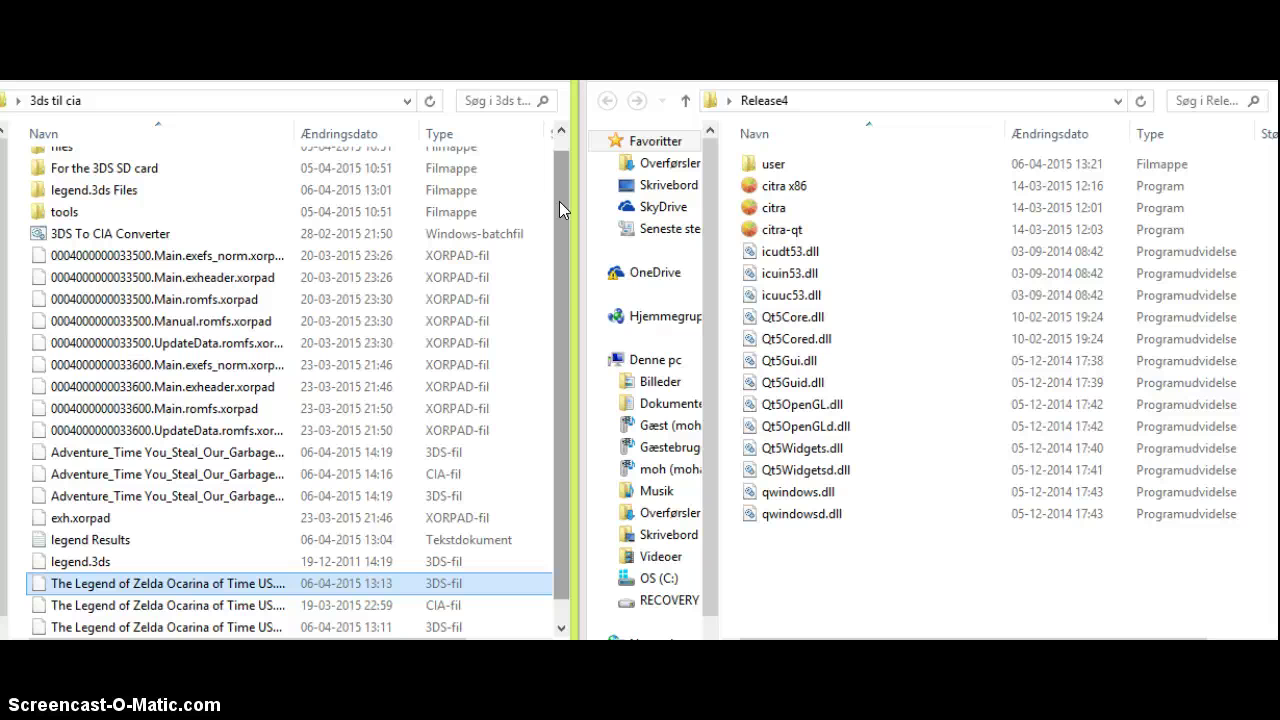
pyautogui.moveTo(559, 219); pyautogui.dragTo(559, 238)
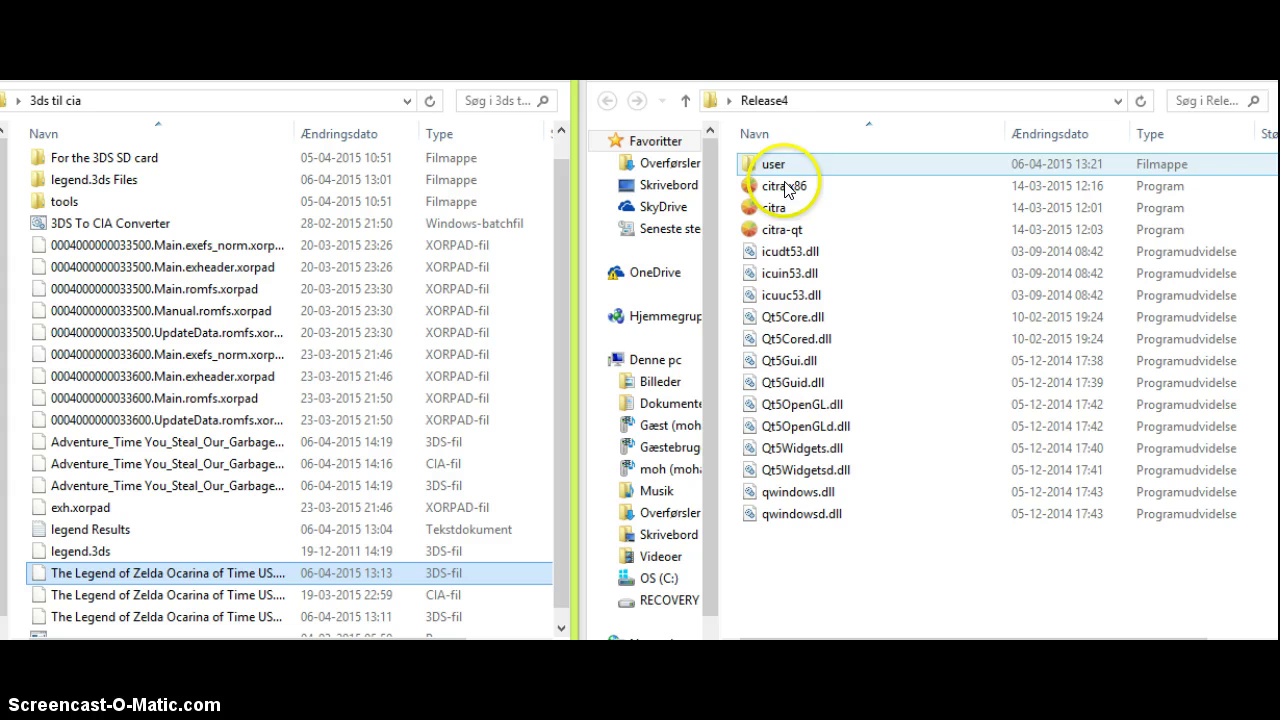
pyautogui.click(750, 166)
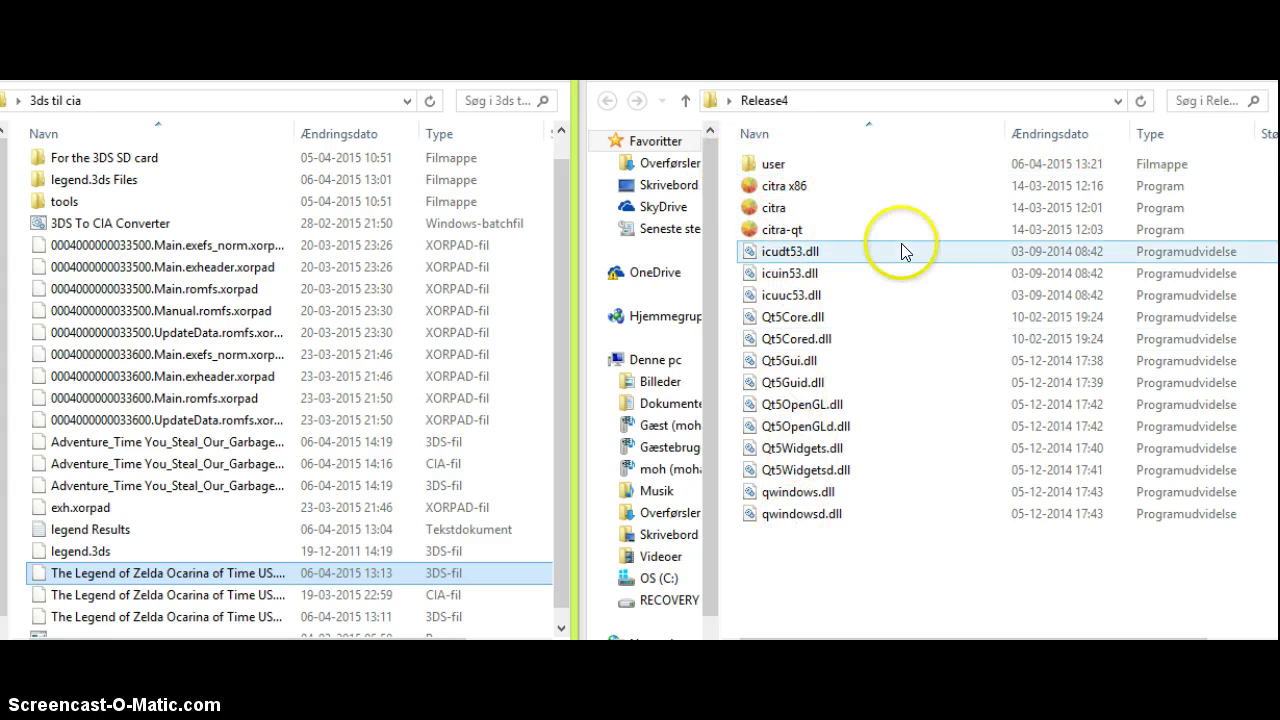
pyautogui.click(818, 209)
pyautogui.click(812, 210)
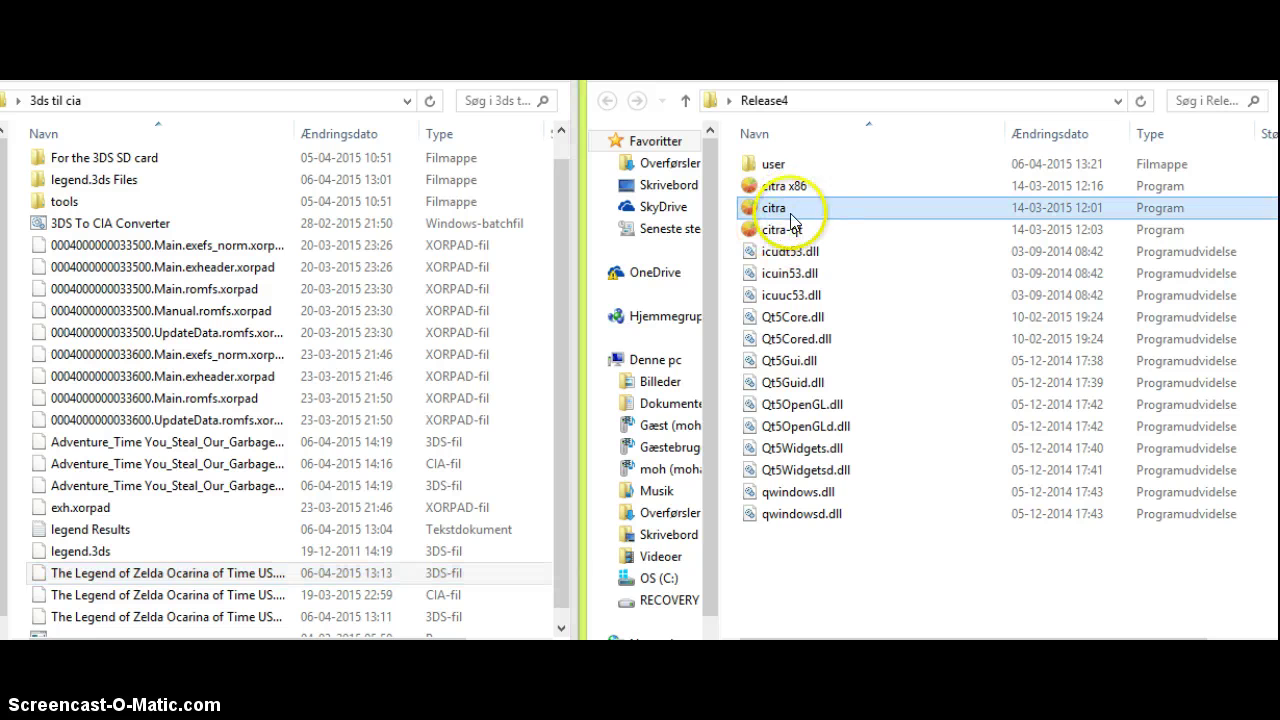
pyautogui.click(843, 588)
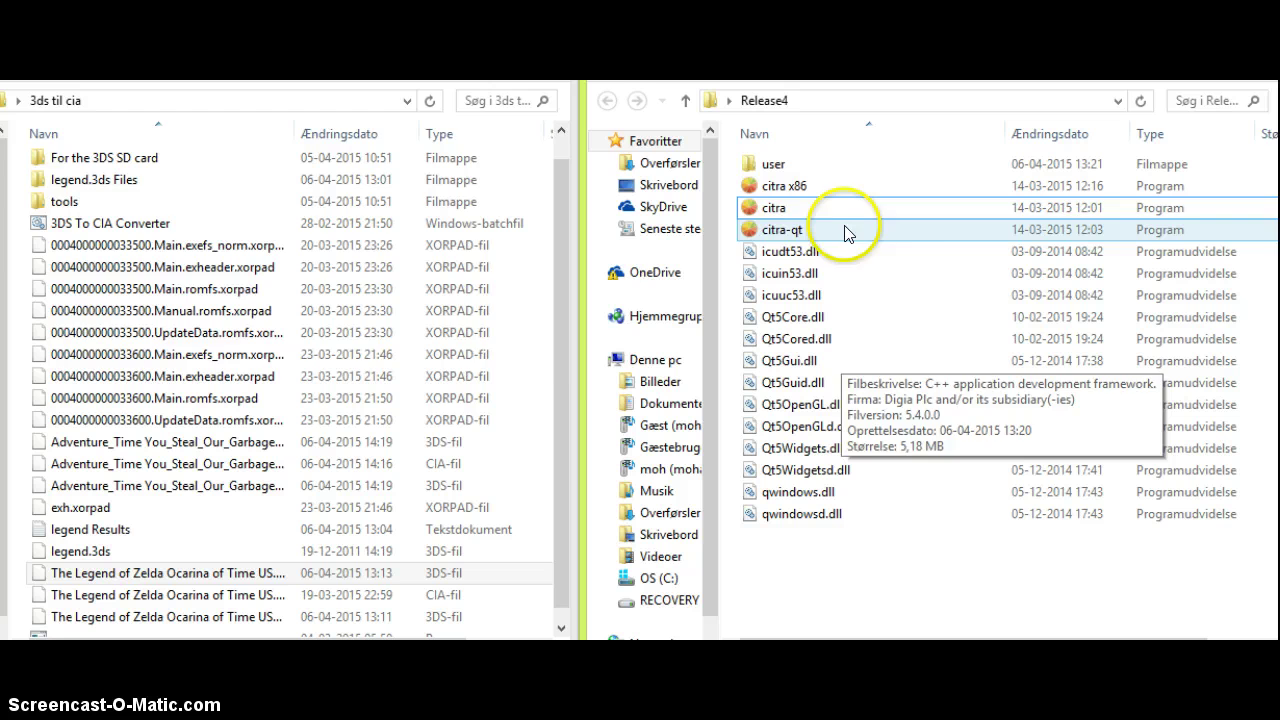
pyautogui.click(805, 207)
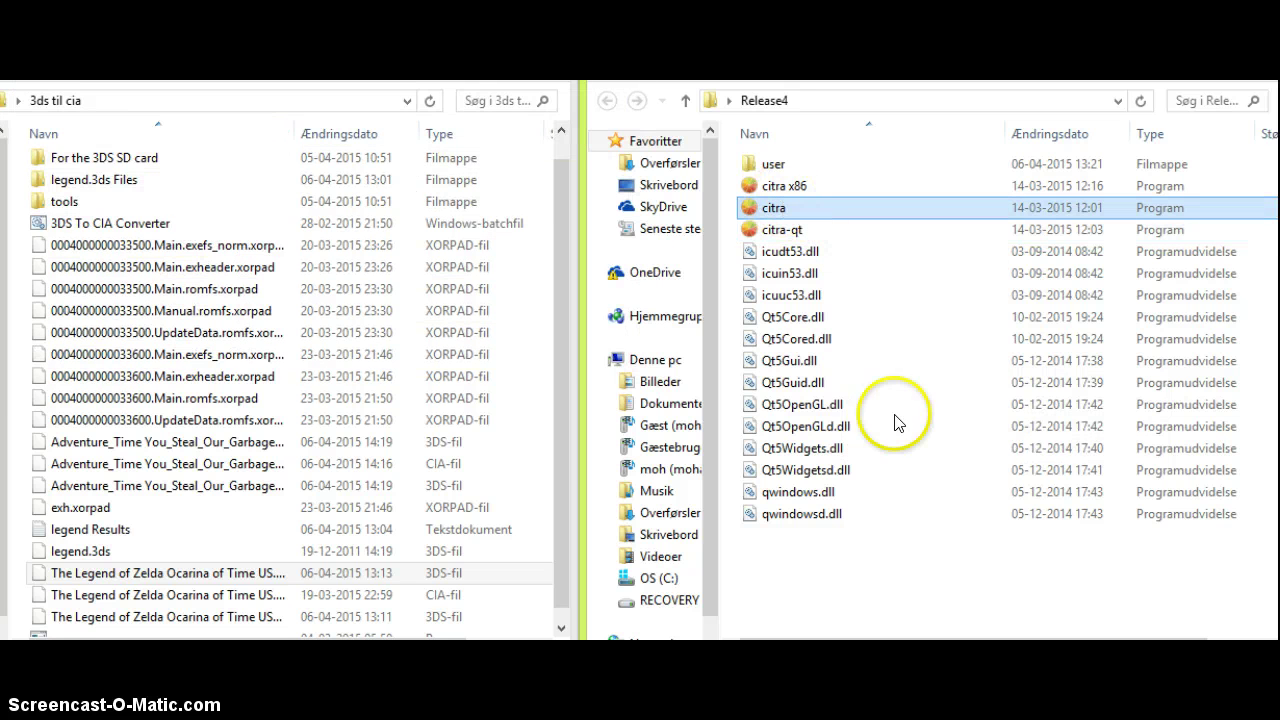
pyautogui.click(930, 600)
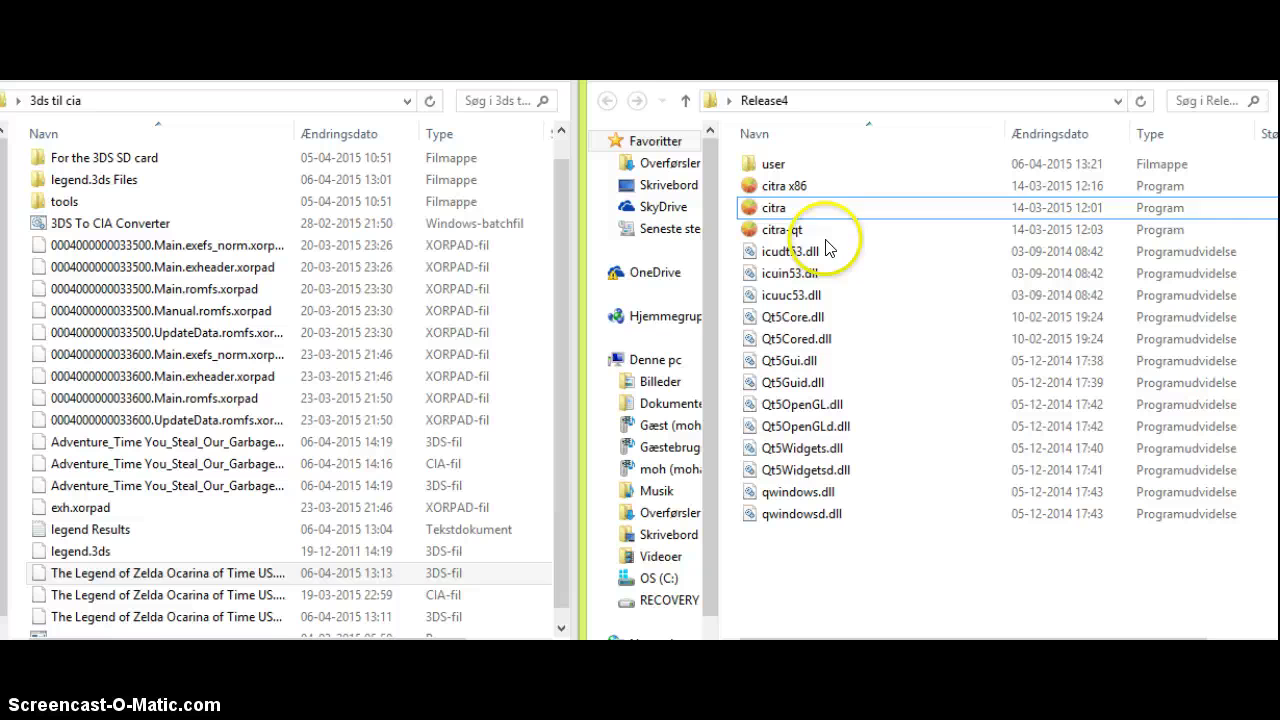
pyautogui.click(836, 472)
pyautogui.click(870, 592)
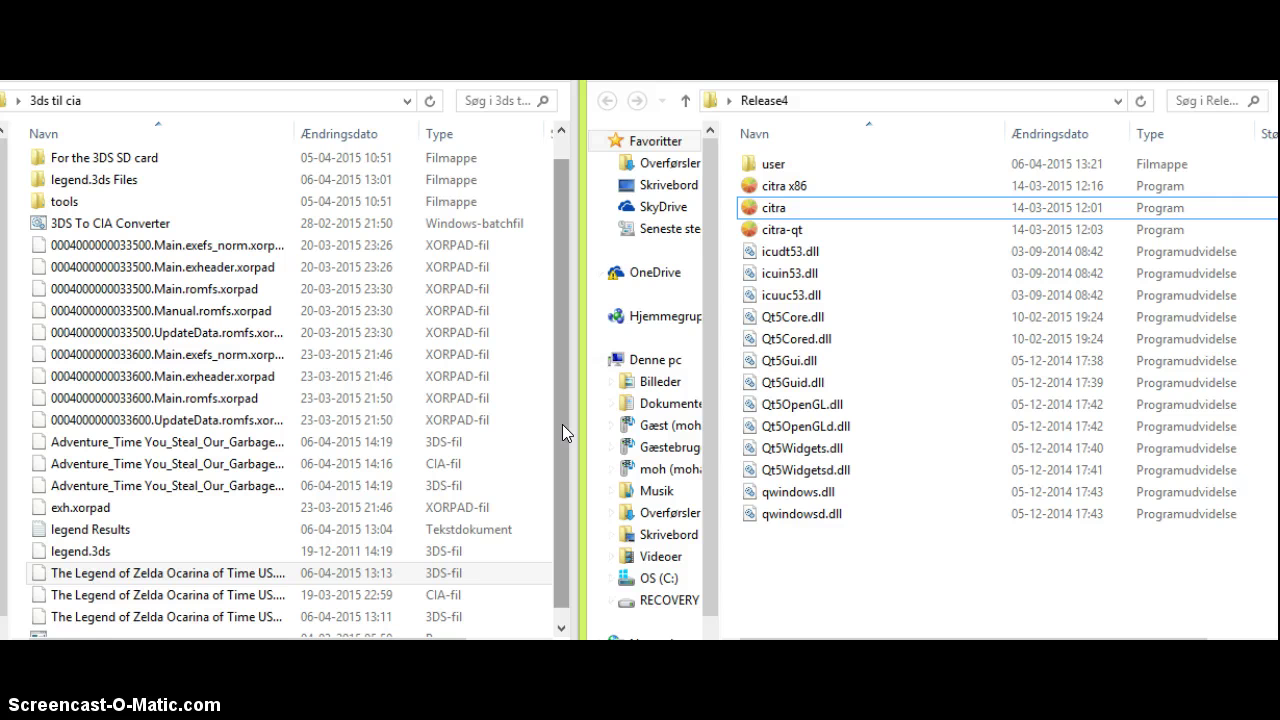
# Examine legend.3ds and the Legend of Zelda Ocarina of Time US ROM files in the 3ds til cia folder.
pyautogui.click(560, 195)
pyautogui.moveTo(560, 195); pyautogui.dragTo(277, 587)
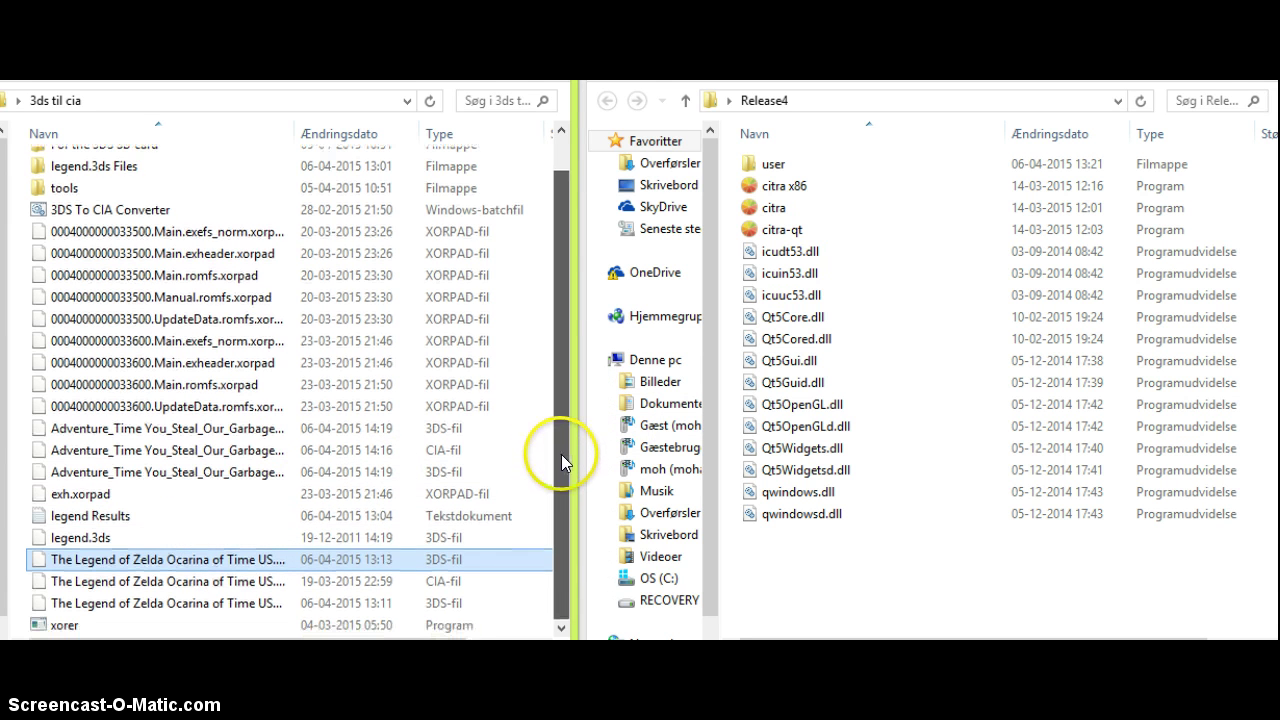
pyautogui.keyDown('ctrl'); pyautogui.click(320, 539); pyautogui.keyUp('ctrl')
pyautogui.click(308, 562)
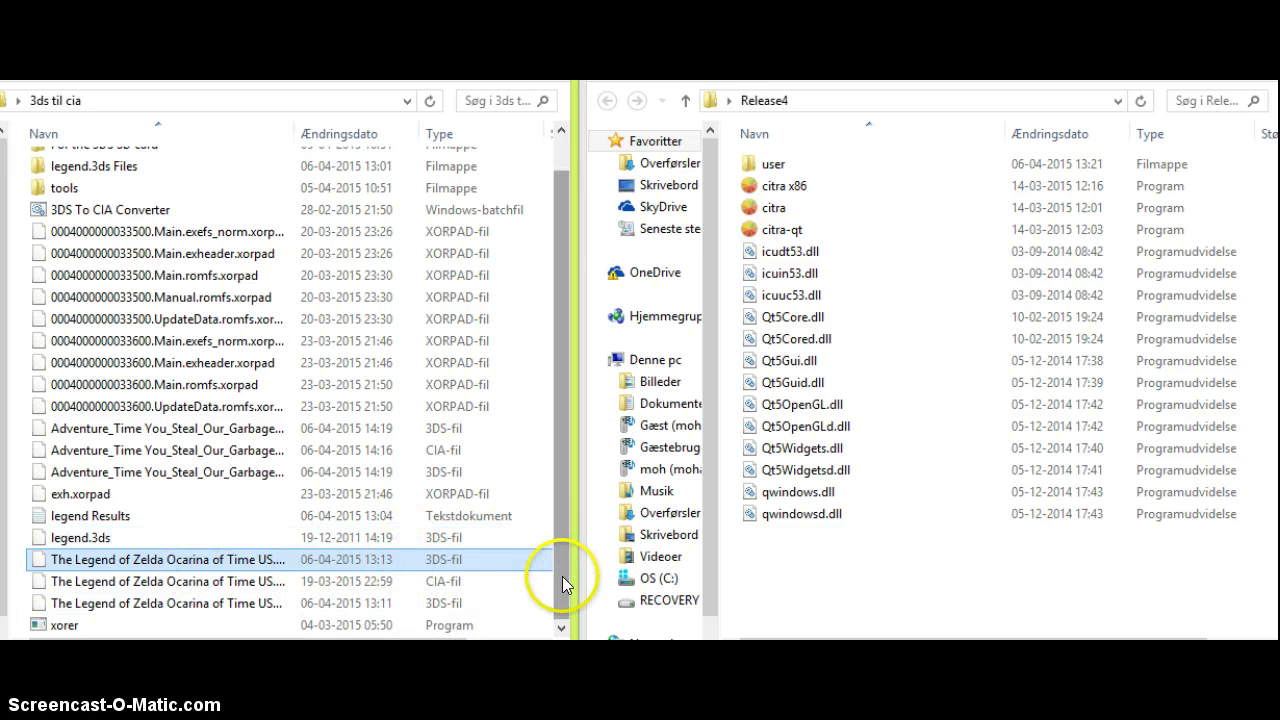
pyautogui.keyDown('ctrl'); pyautogui.click(392, 540); pyautogui.keyUp('ctrl')
pyautogui.click(390, 542)
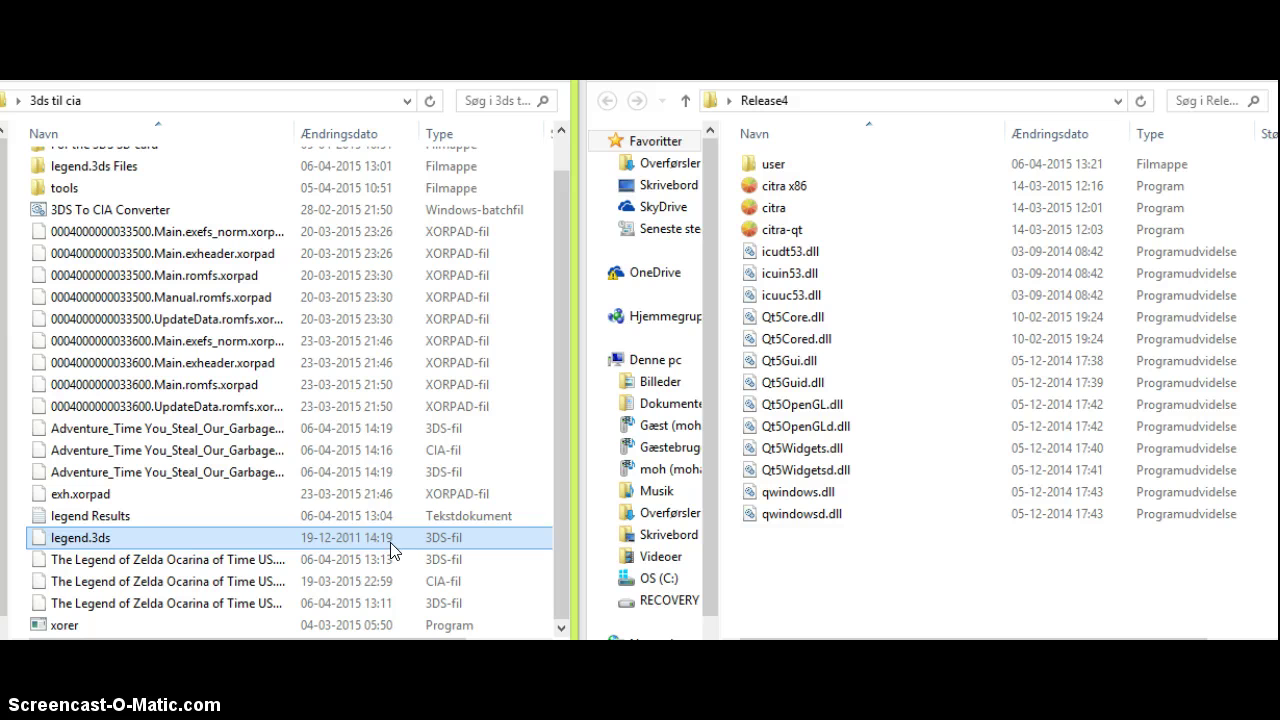
pyautogui.keyDown('ctrl'); pyautogui.click(335, 518); pyautogui.keyUp('ctrl')
pyautogui.click(308, 536)
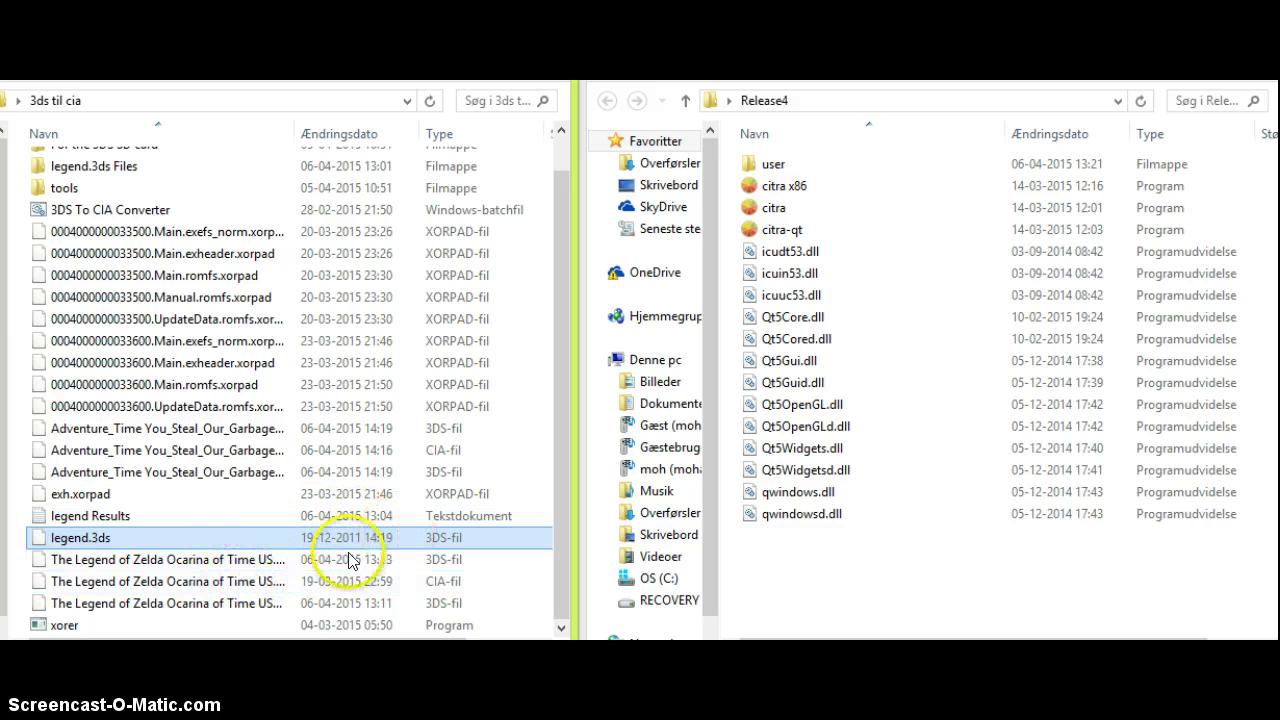
pyautogui.click(230, 584)
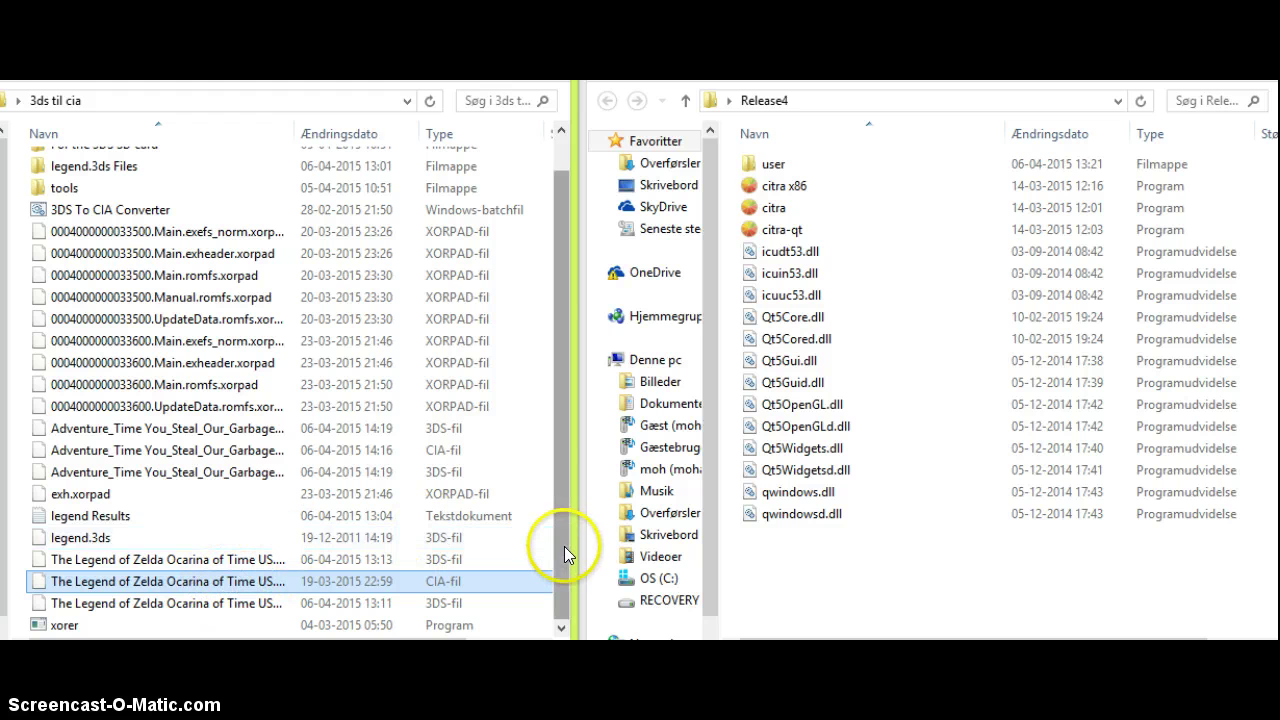
# Launch the 3DS To CIA Converter batch file and move its console window clear of the file list.
pyautogui.moveTo(562, 537); pyautogui.dragTo(555, 497)
pyautogui.doubleClick(80, 251)
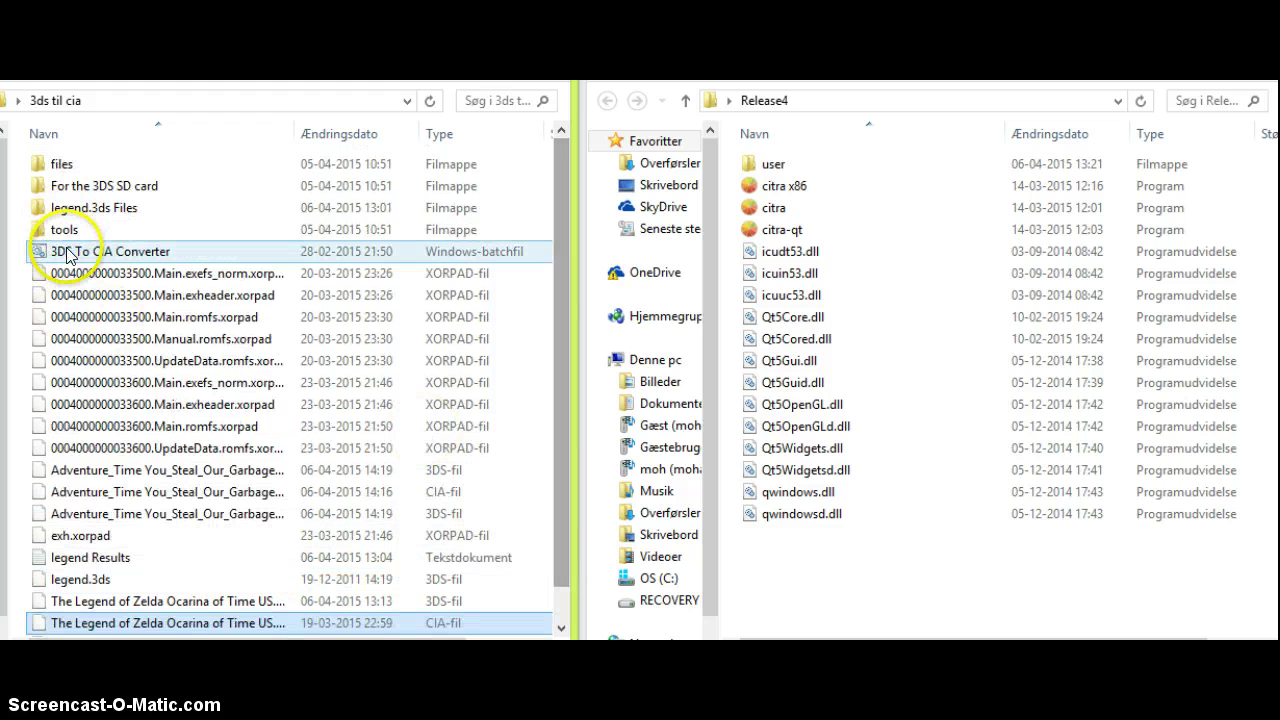
pyautogui.moveTo(134, 108); pyautogui.dragTo(426, 120)
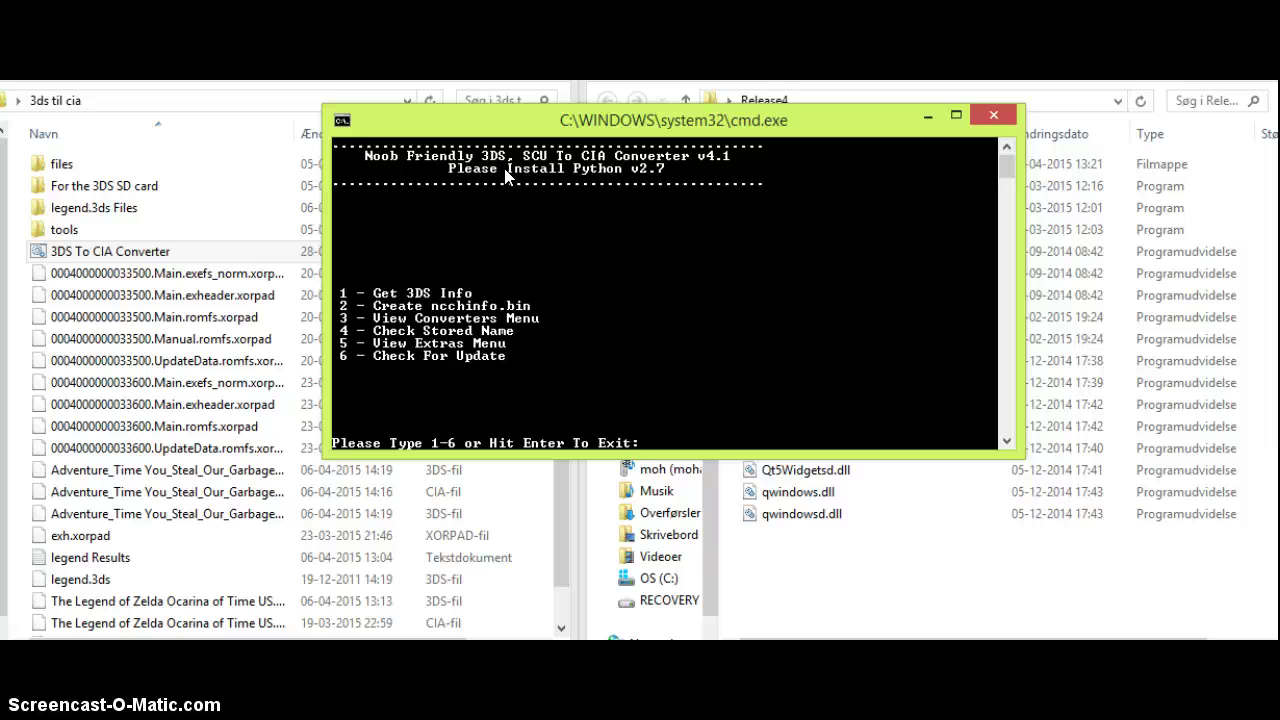
pyautogui.moveTo(343, 120); pyautogui.dragTo(404, 117)
pyautogui.click(110, 258)
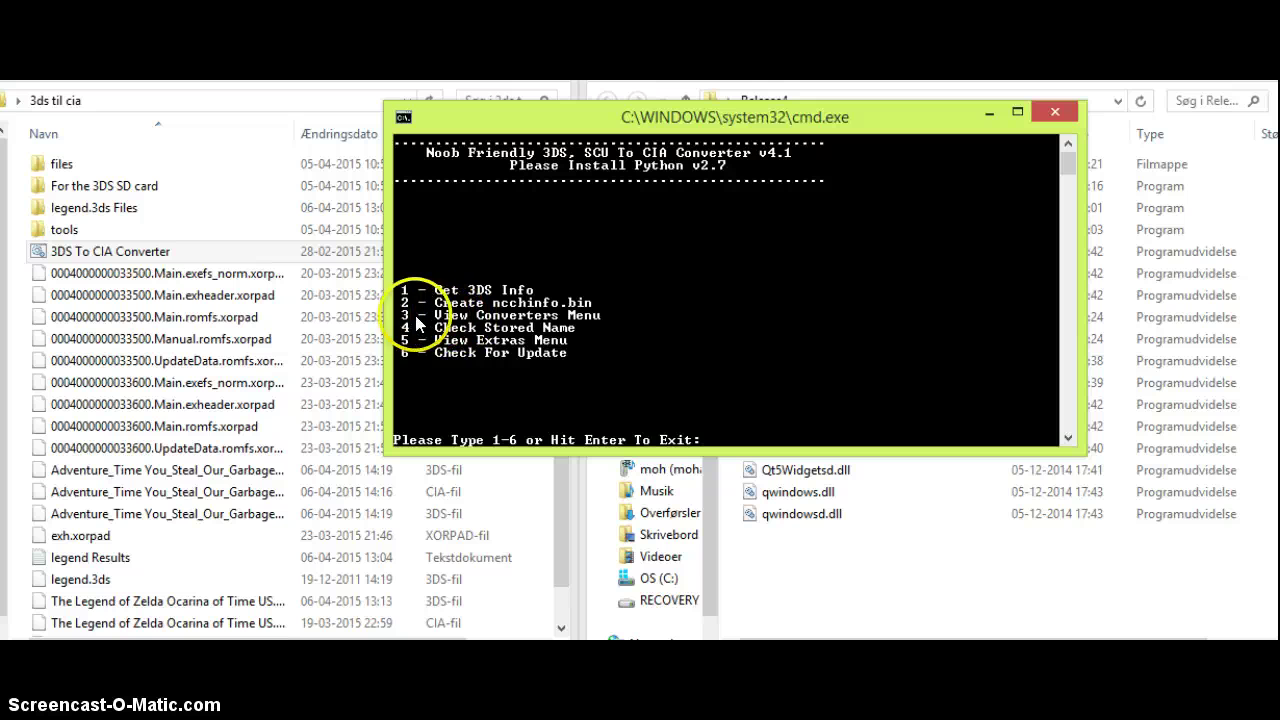
# Start the CIA To 3DS Converter, option 6 of the Converters Menu (option 3).
pyautogui.write('3')
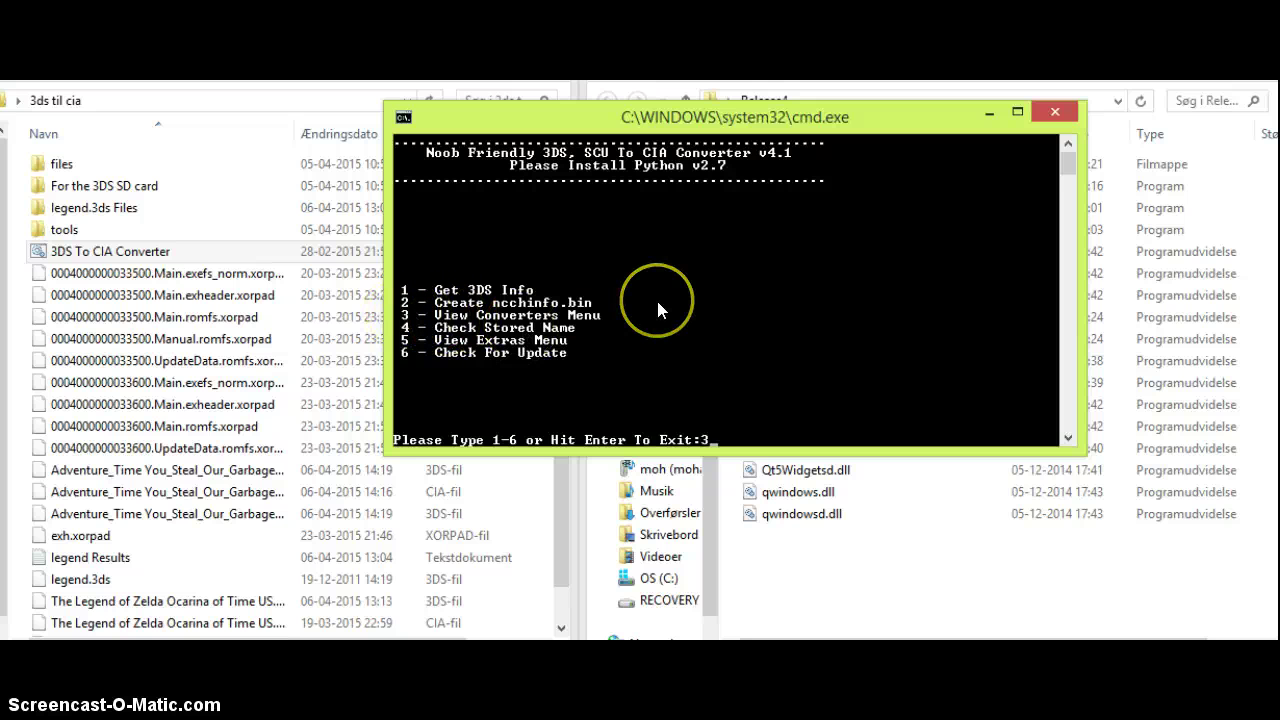
pyautogui.press('Return')
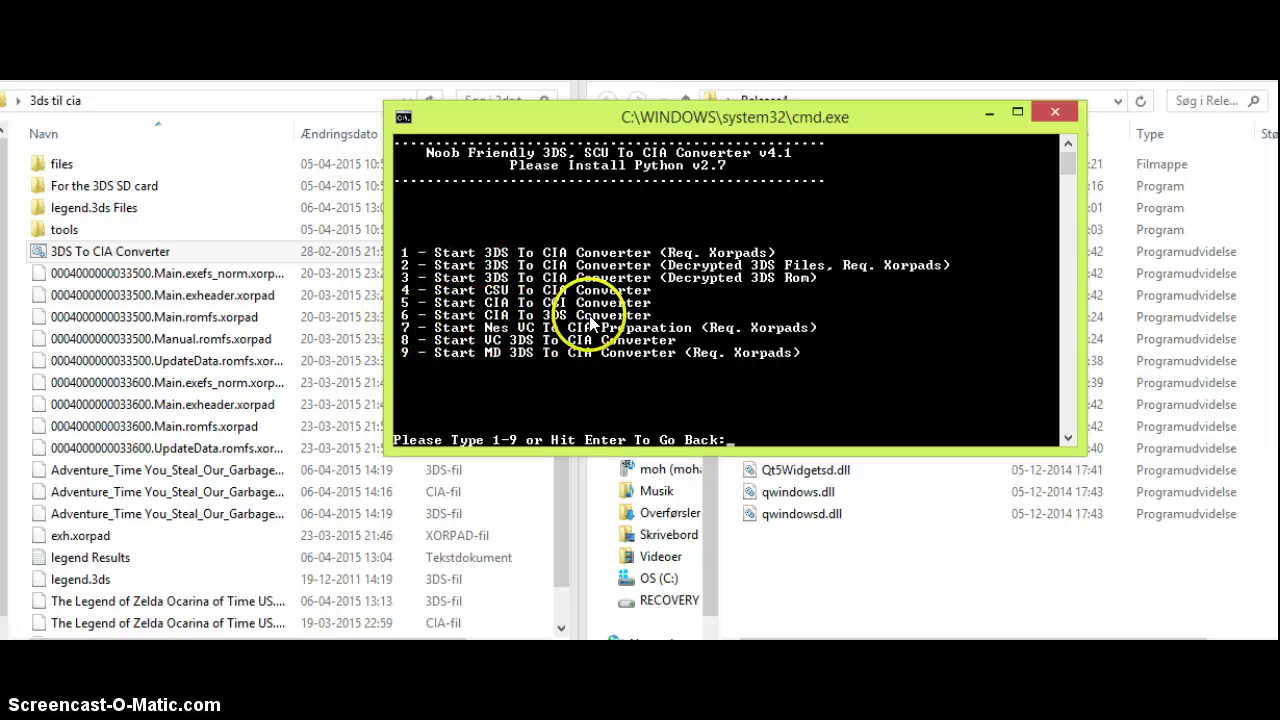
pyautogui.write('6')
pyautogui.press('Return')
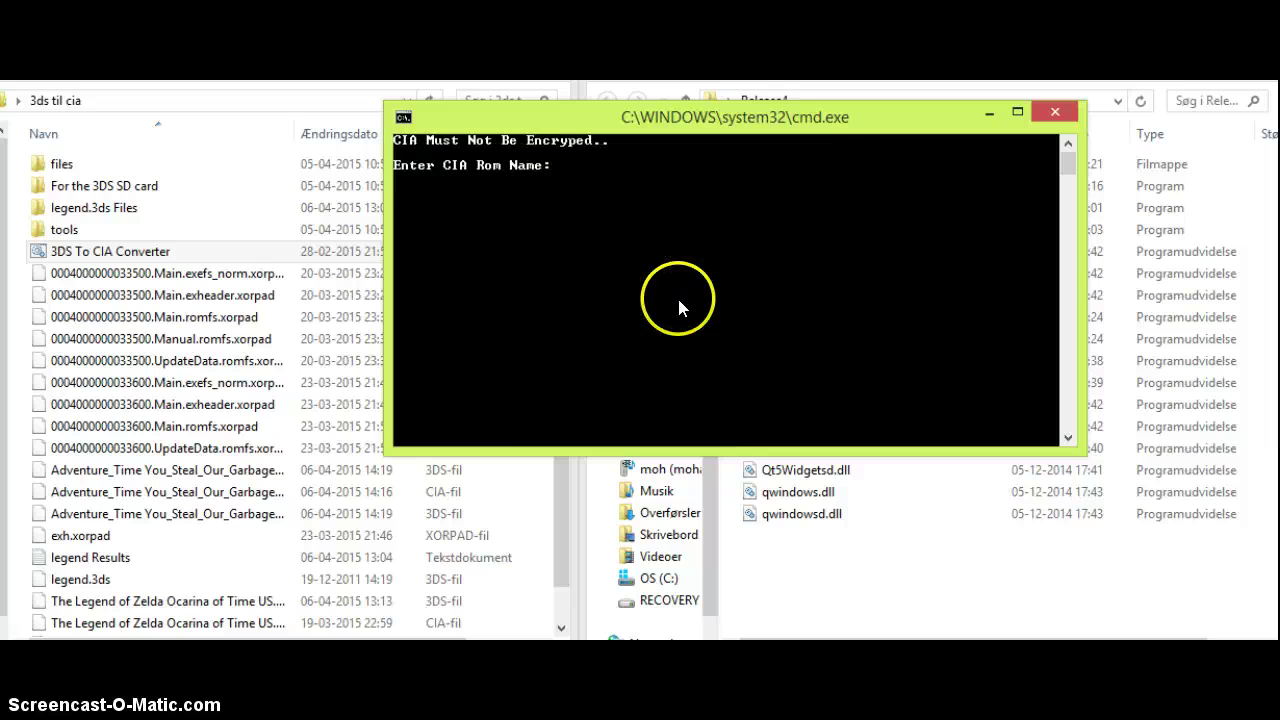
# Copy the full file name of The Legend of Zelda Ocarina of Time US.cia, including its extension.
pyautogui.moveTo(521, 117); pyautogui.dragTo(646, 107)
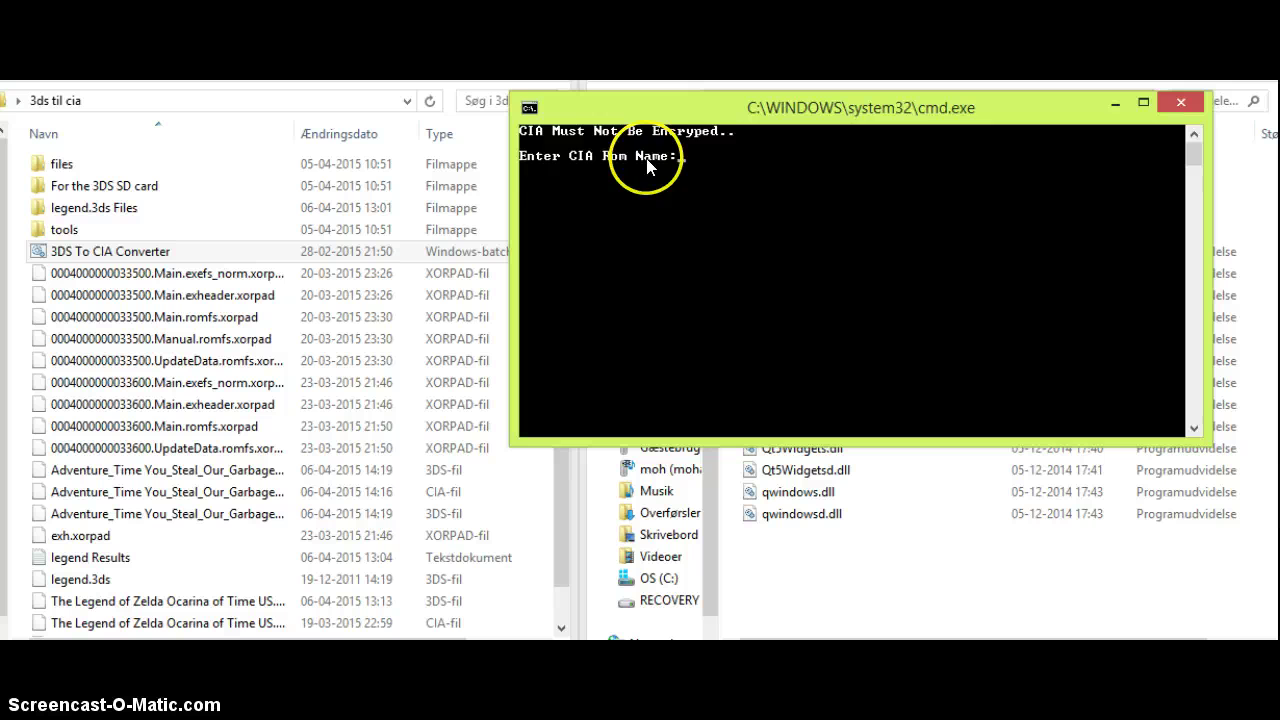
pyautogui.moveTo(564, 106); pyautogui.dragTo(702, 119)
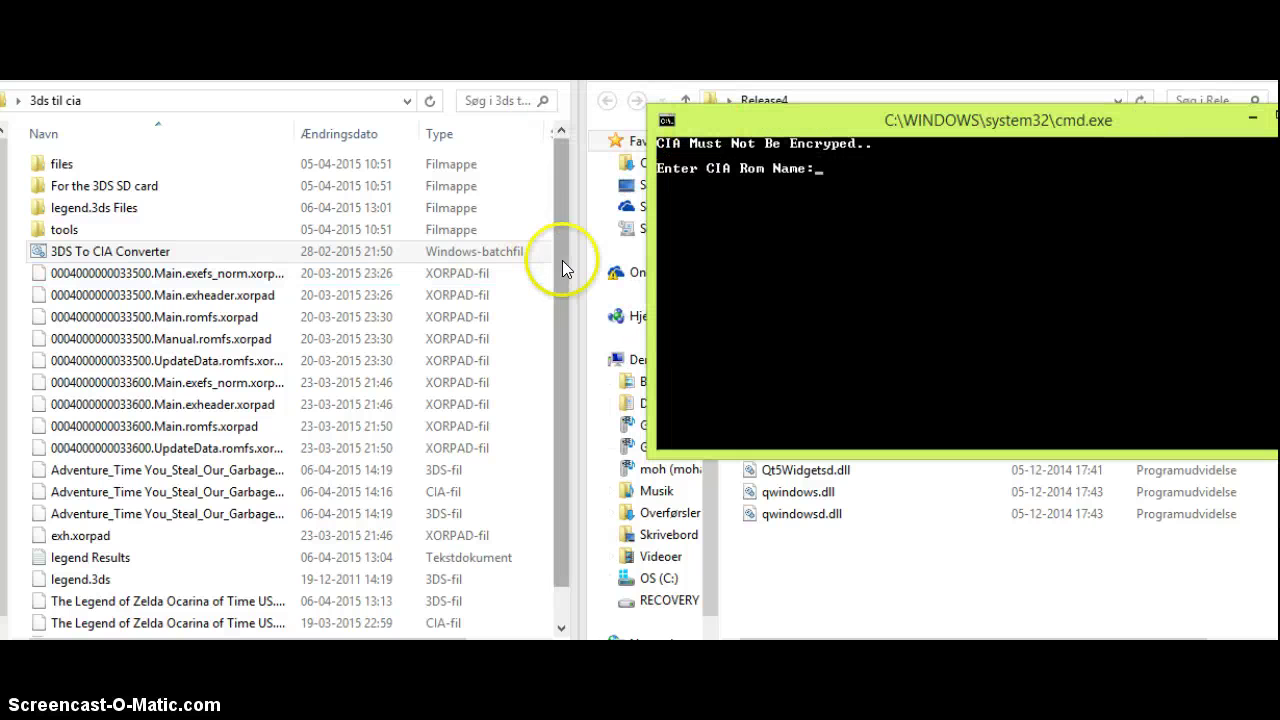
pyautogui.moveTo(562, 260); pyautogui.dragTo(561, 336)
pyautogui.click(155, 581)
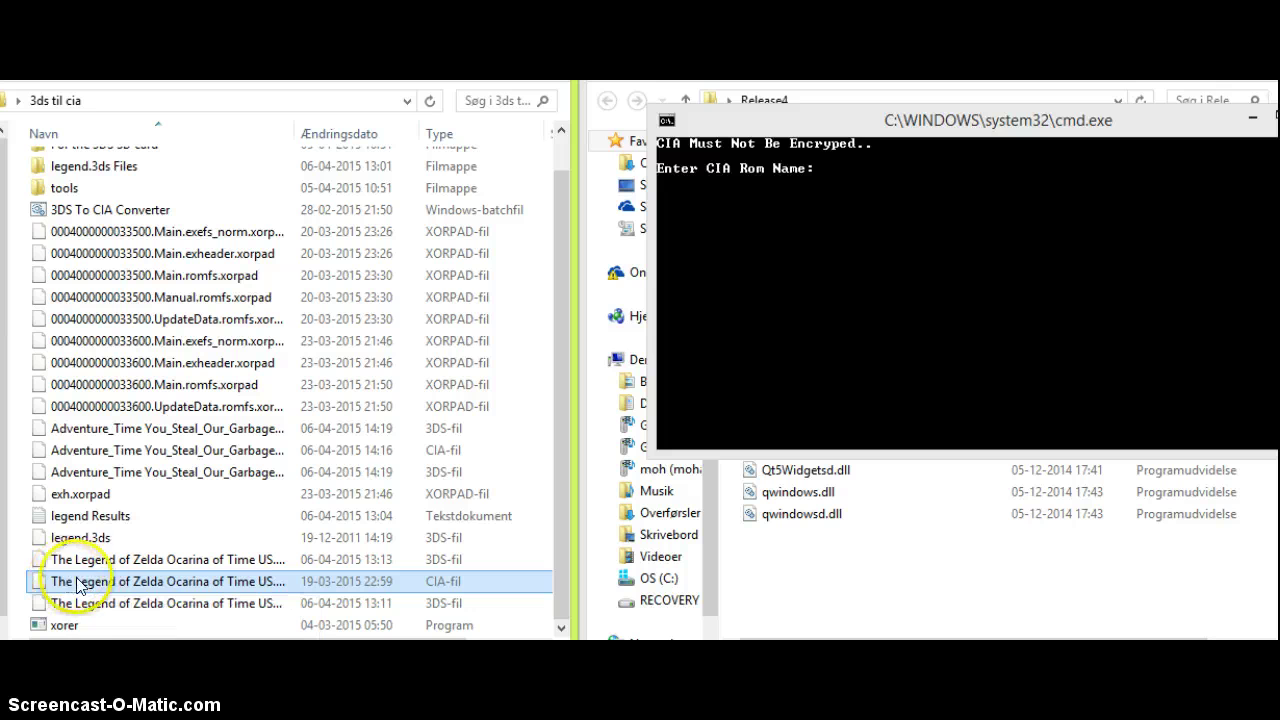
pyautogui.click(110, 581)
pyautogui.press('cmd+c')
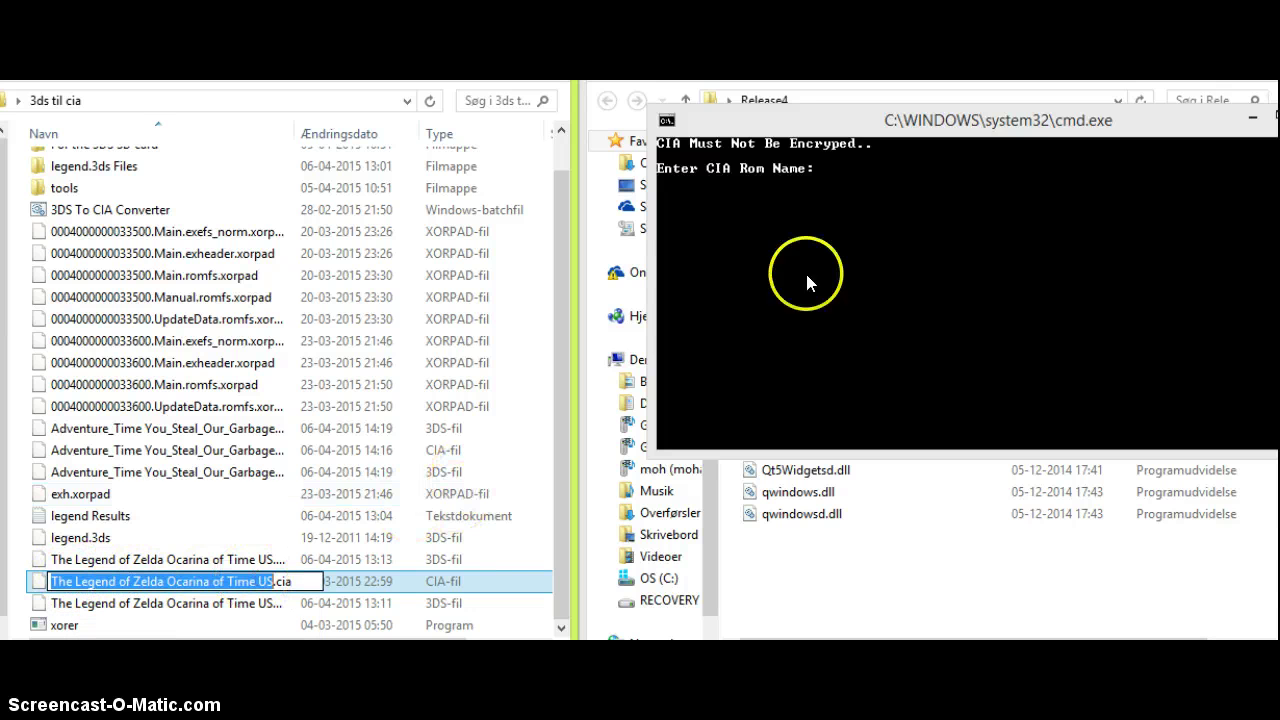
# Submit The Legend of Zelda Ocarina of Time US.cia as the CIA ROM name to start converting, and close the converter.
pyautogui.click(808, 283)
pyautogui.moveTo(785, 120); pyautogui.dragTo(541, 156)
pyautogui.rightClick(528, 284)
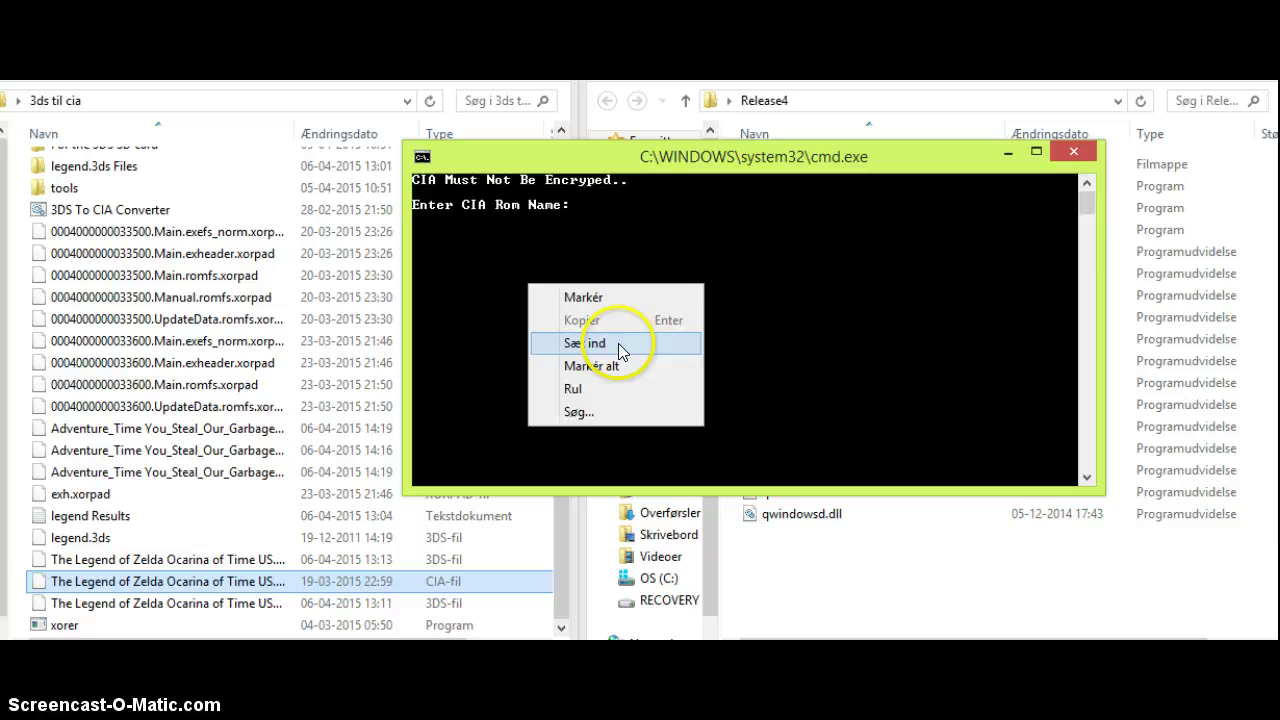
pyautogui.click(618, 343)
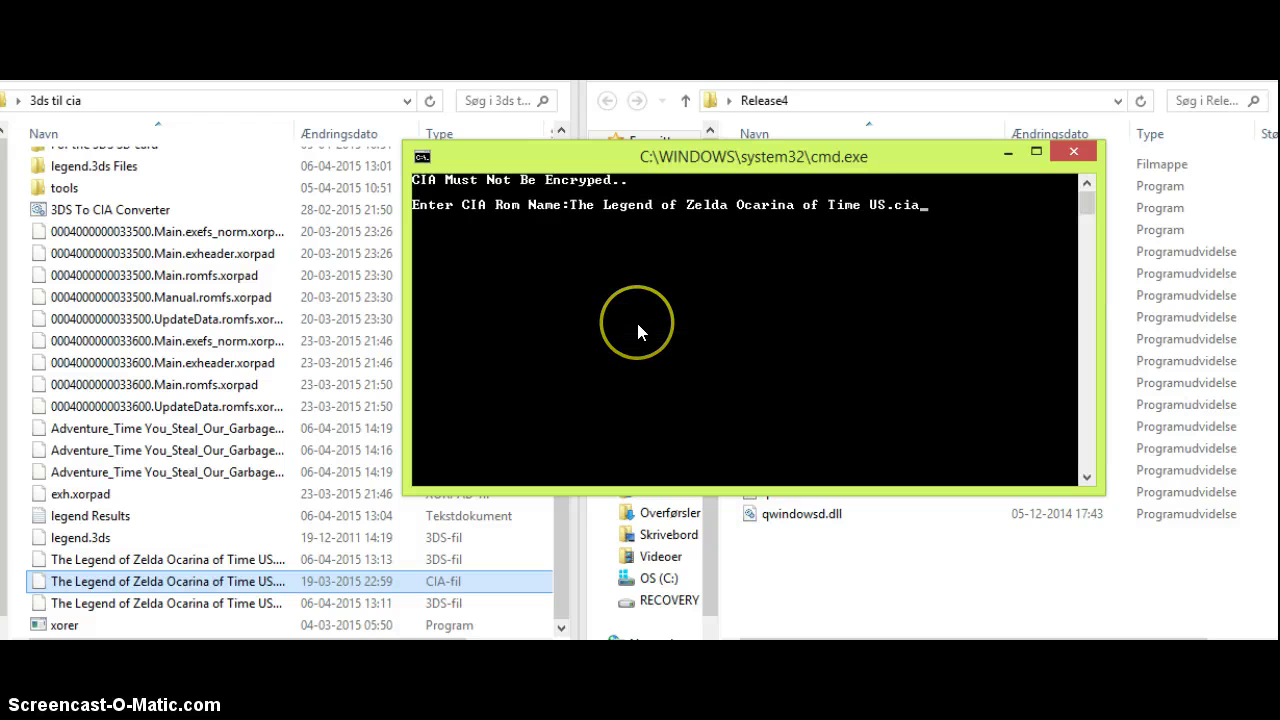
pyautogui.press('Return')
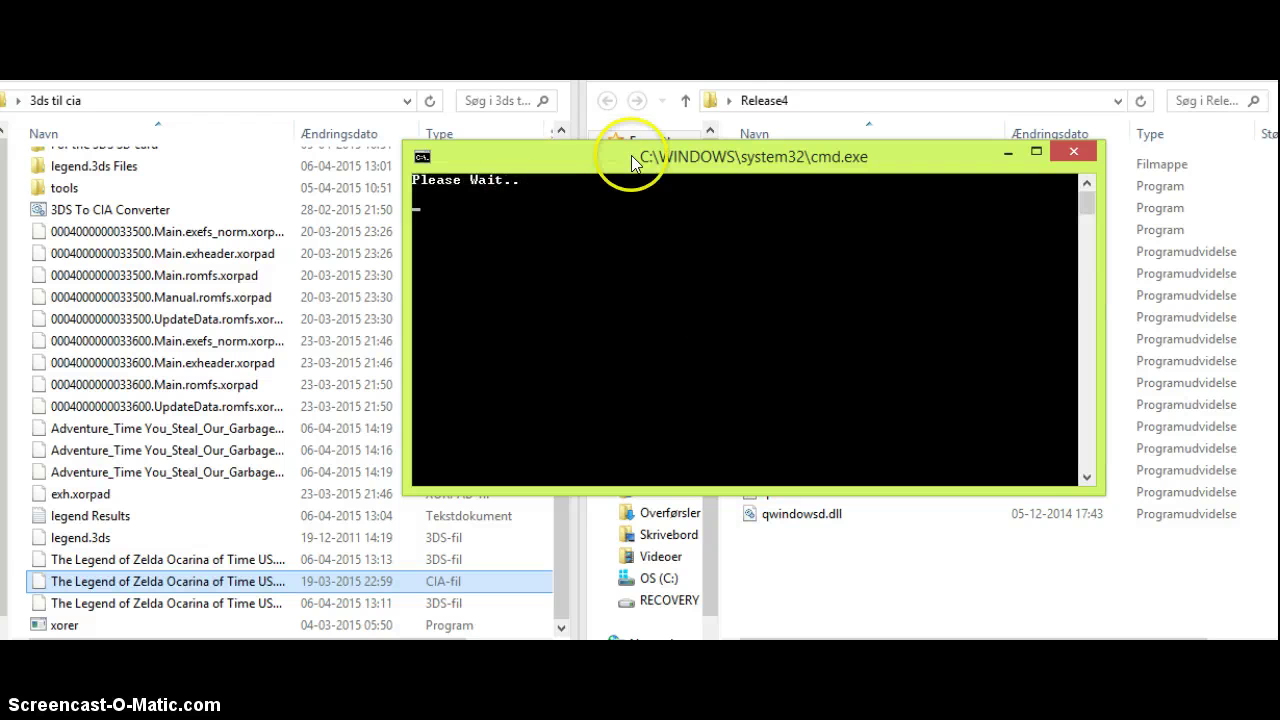
pyautogui.moveTo(645, 175); pyautogui.dragTo(531, 175)
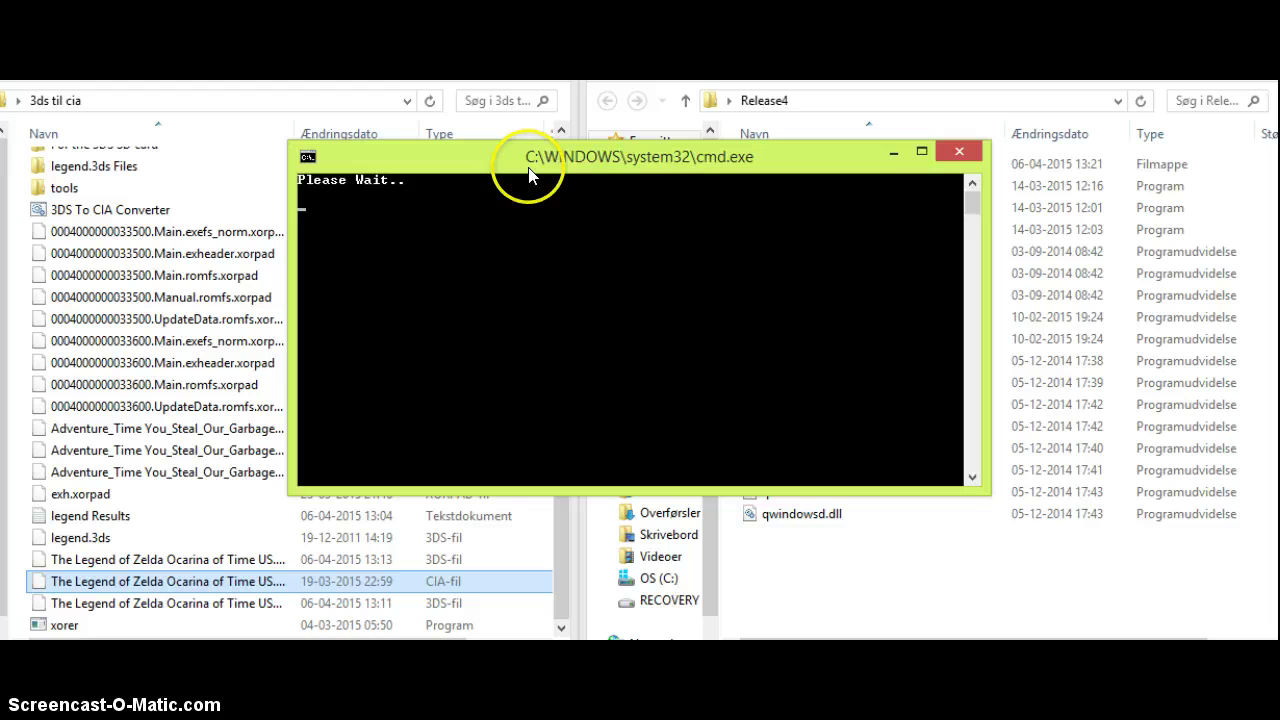
pyautogui.click(955, 152)
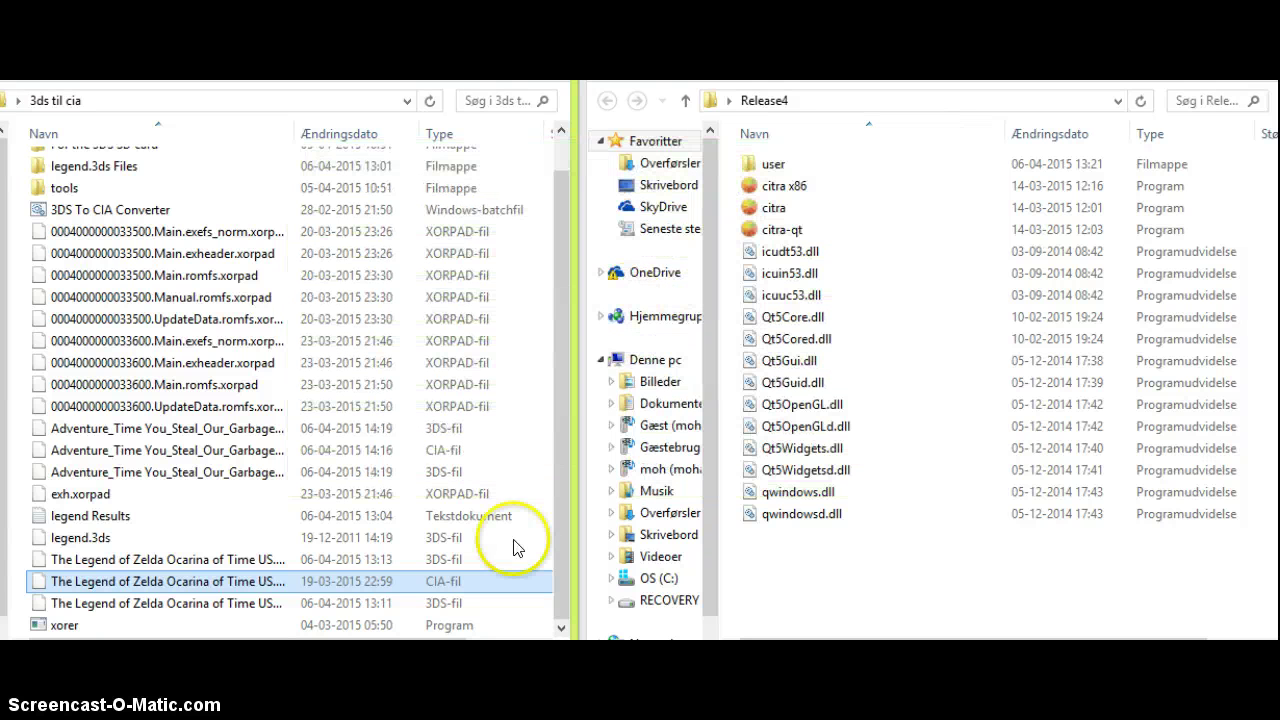
# Run The Legend of Zelda Ocarina of Time US.3ds with the citra program in Release4 and bring the game window into view.
pyautogui.keyDown('ctrl'); pyautogui.click(266, 562); pyautogui.keyUp('ctrl')
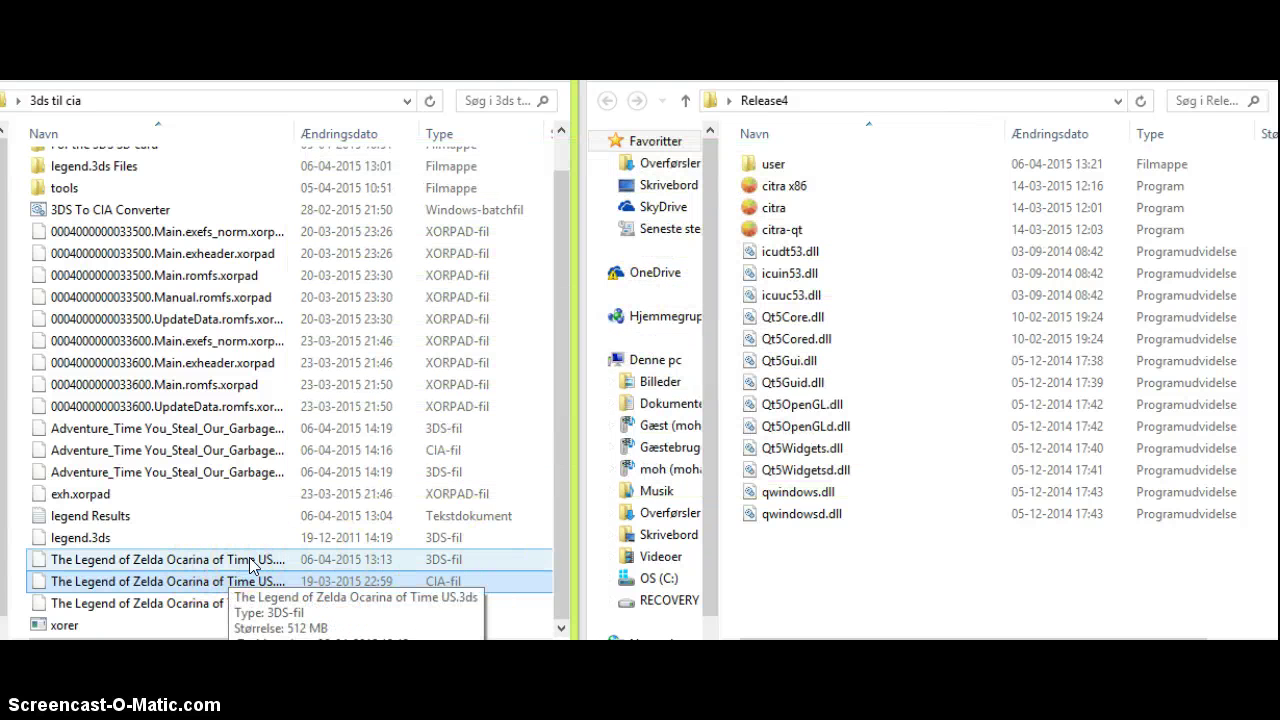
pyautogui.click(240, 565)
pyautogui.keyDown('ctrl'); pyautogui.click(171, 583); pyautogui.keyUp('ctrl')
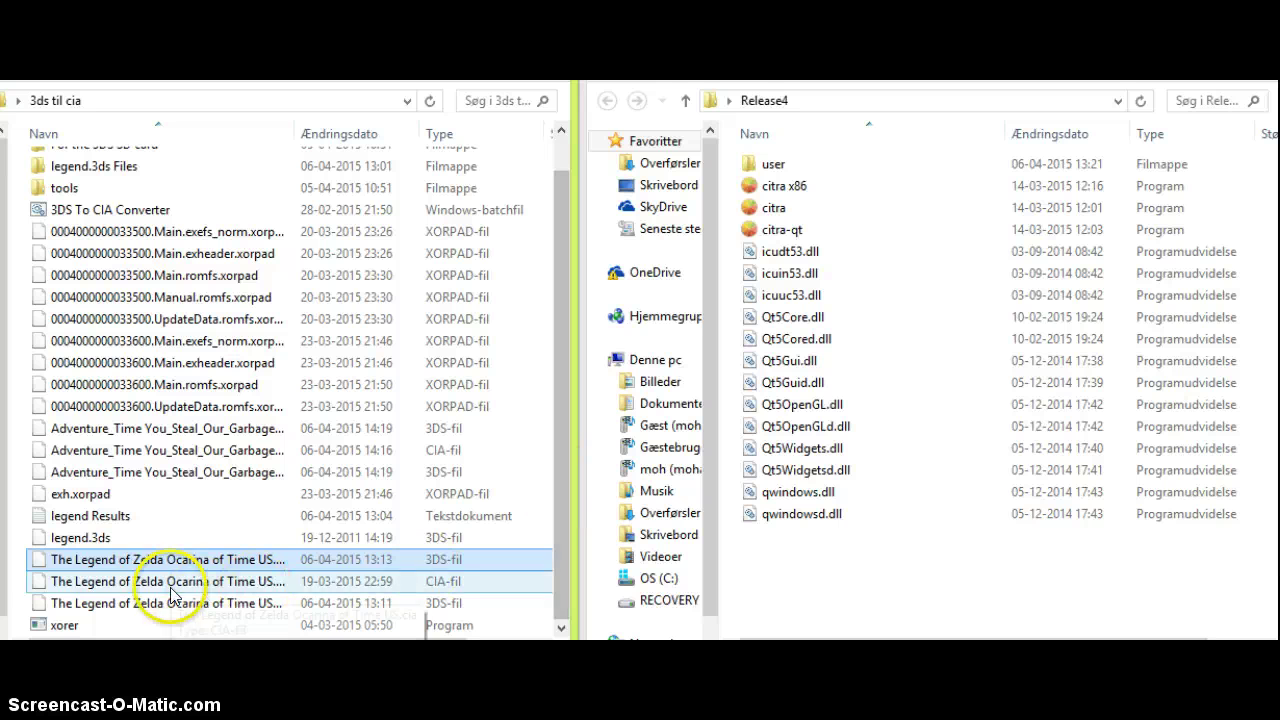
pyautogui.click(93, 566)
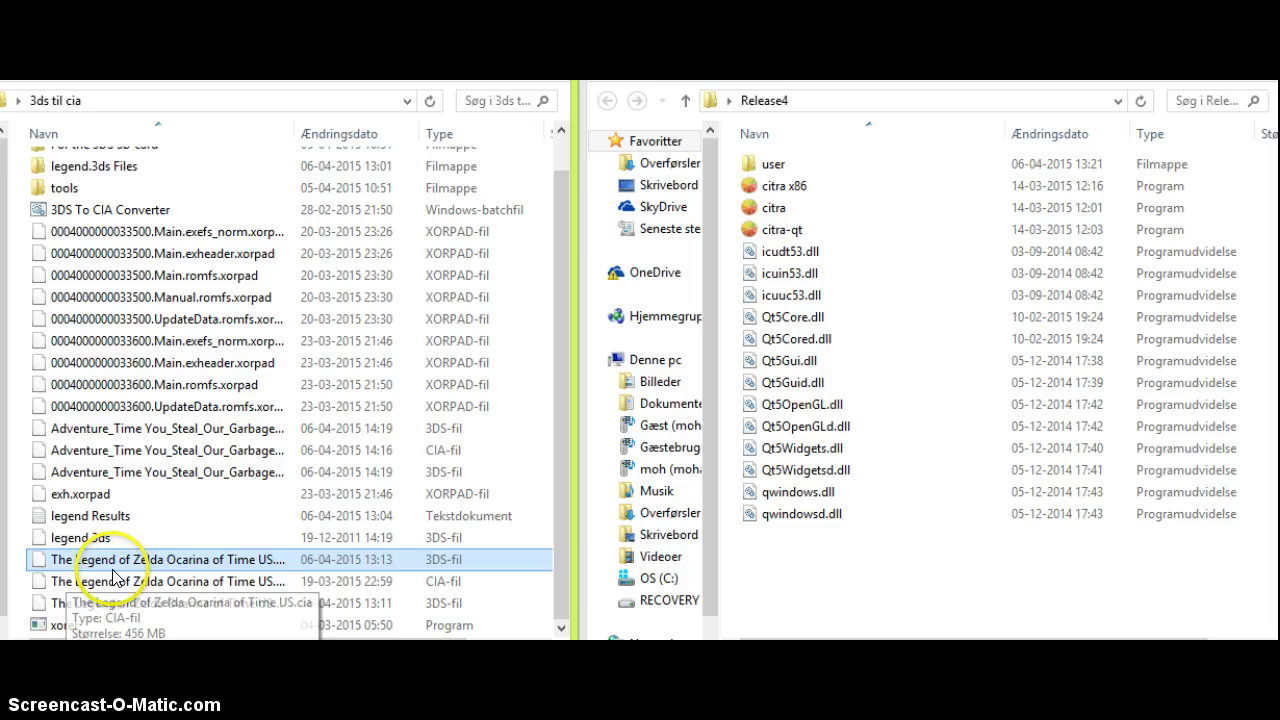
pyautogui.moveTo(174, 568); pyautogui.dragTo(813, 207)
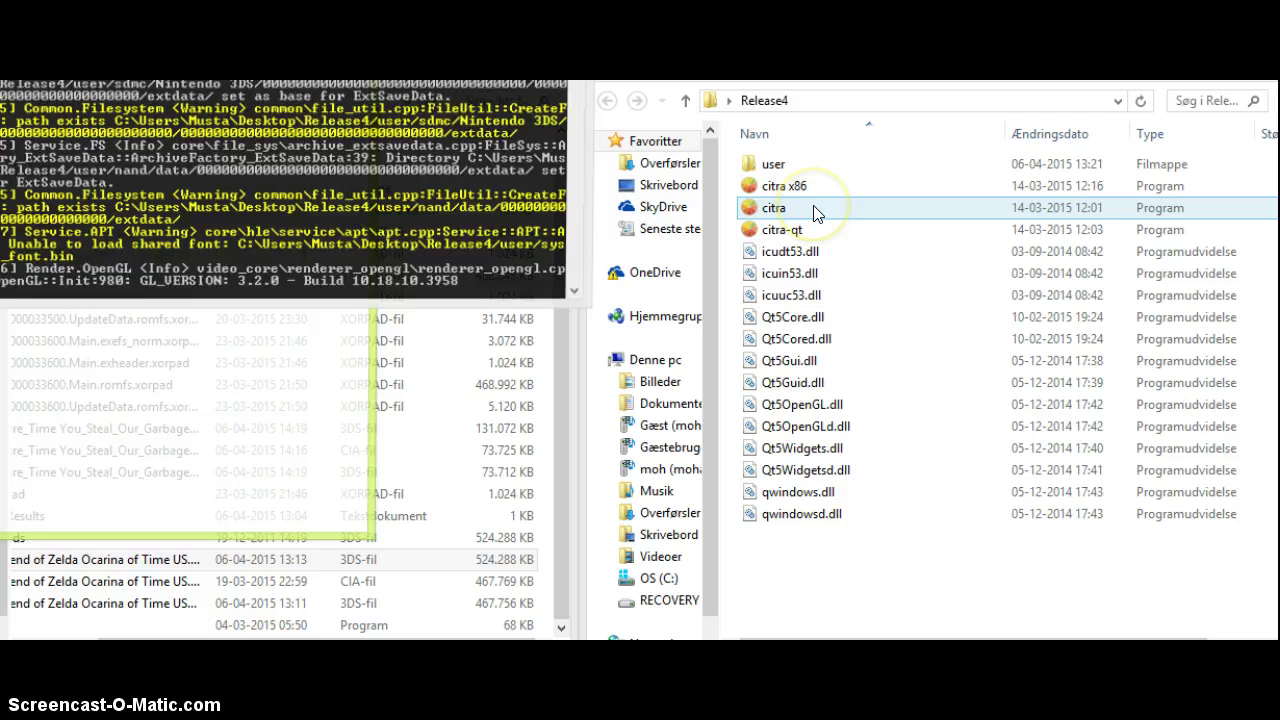
pyautogui.moveTo(323, 89); pyautogui.dragTo(425, 128)
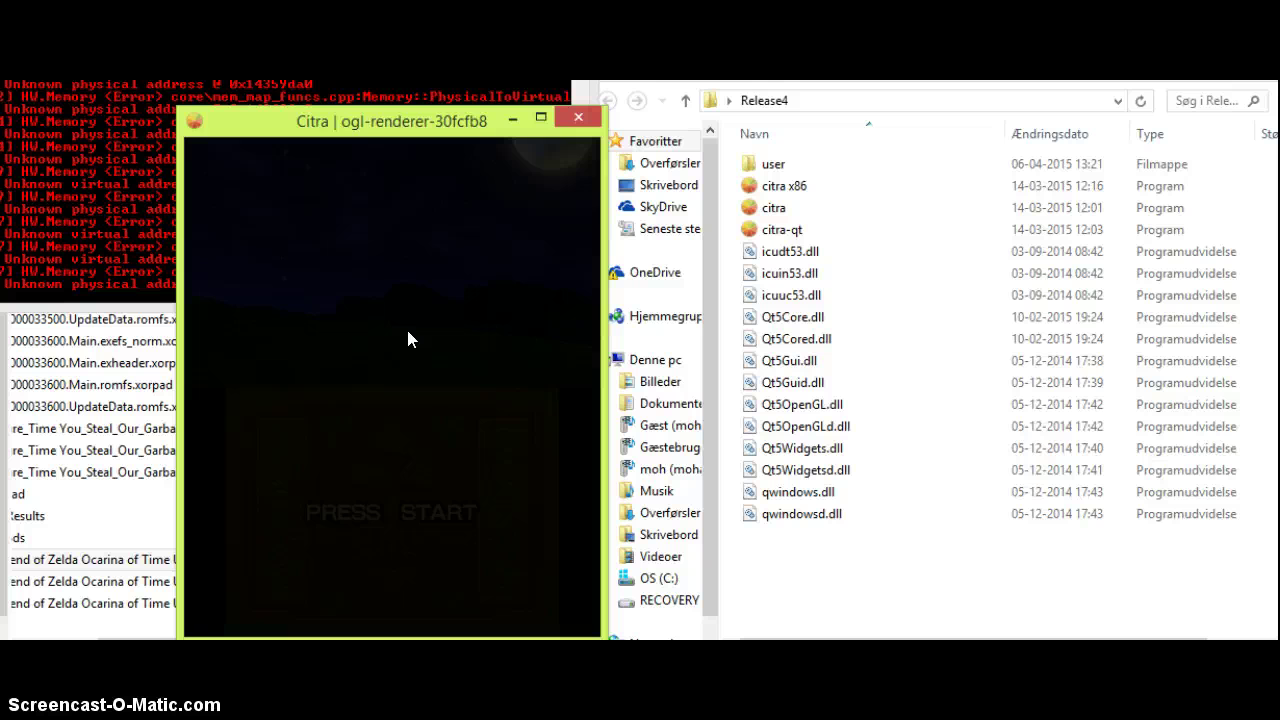
pyautogui.click(405, 356)
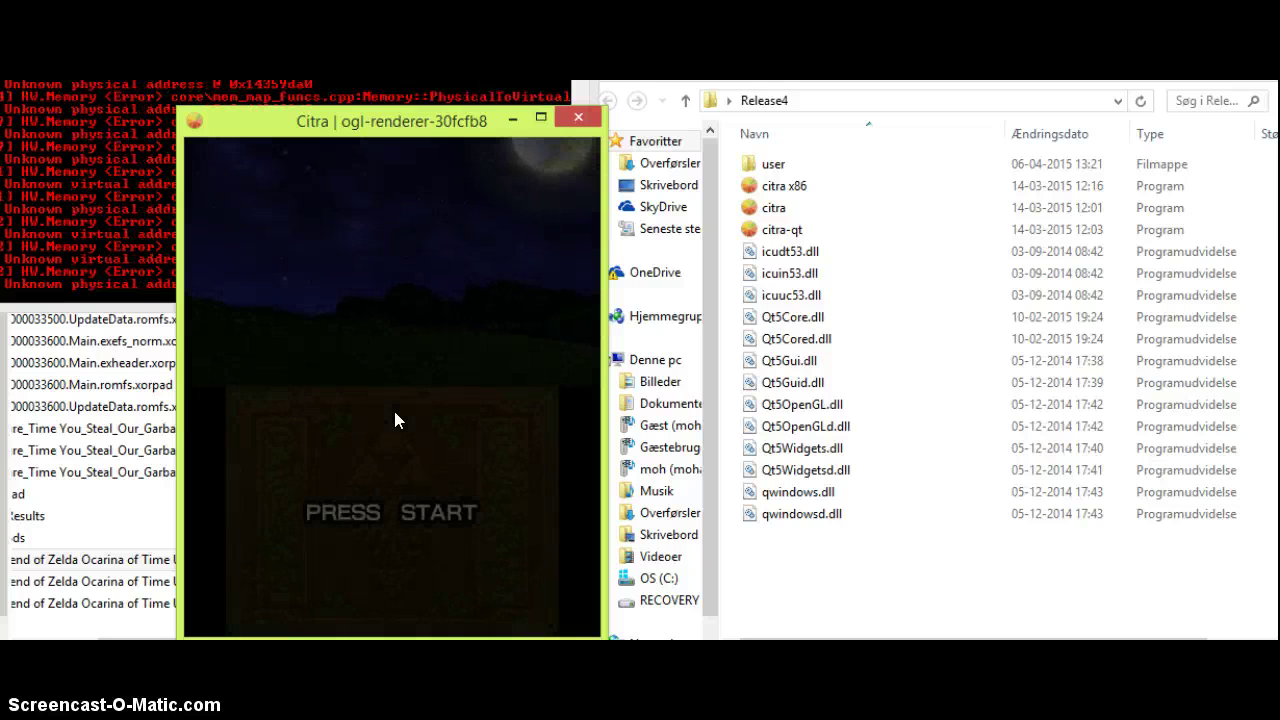
pyautogui.click(391, 443)
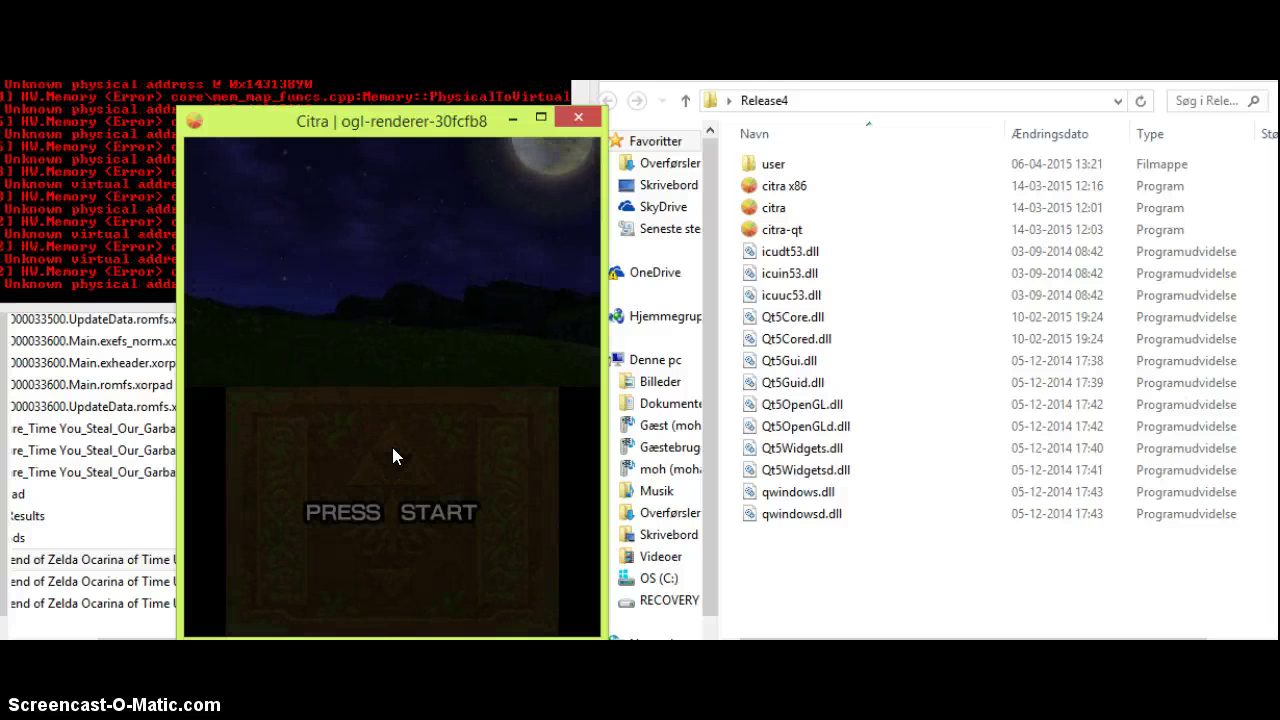
# Go past the Zelda title screen to the game's file selection, shifting the game window slightly.
pyautogui.click(412, 479)
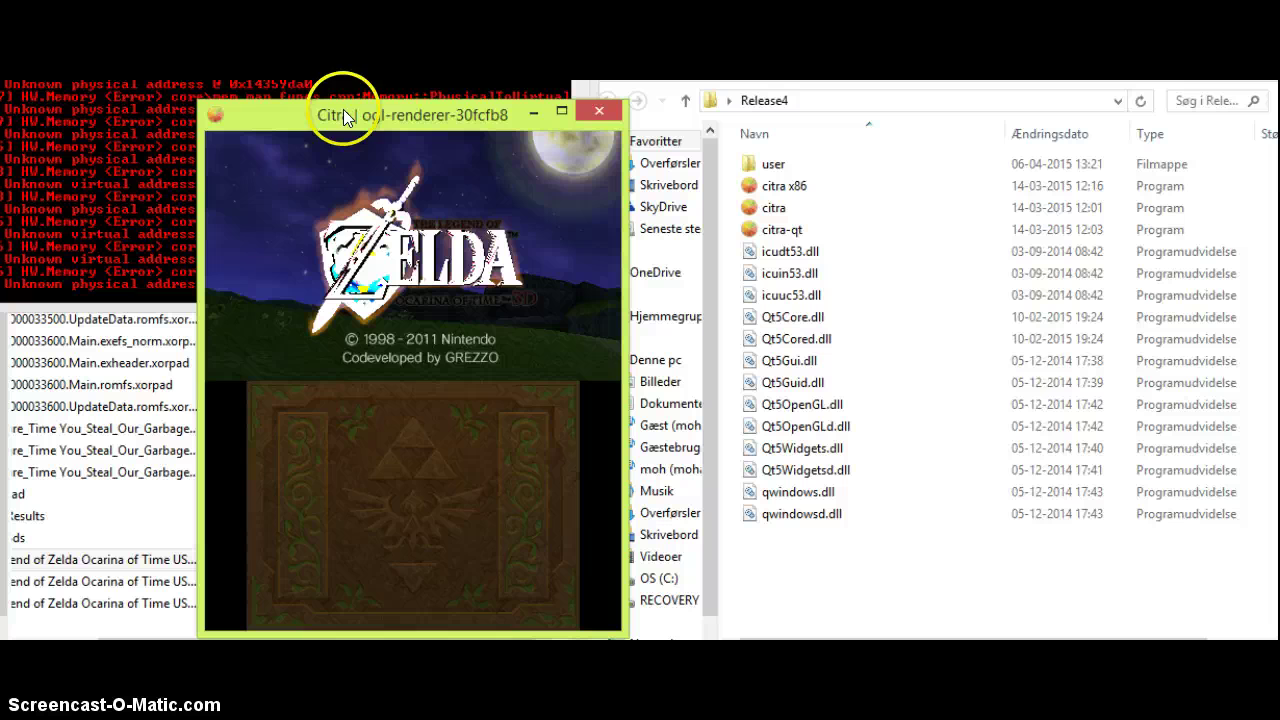
pyautogui.click(475, 508)
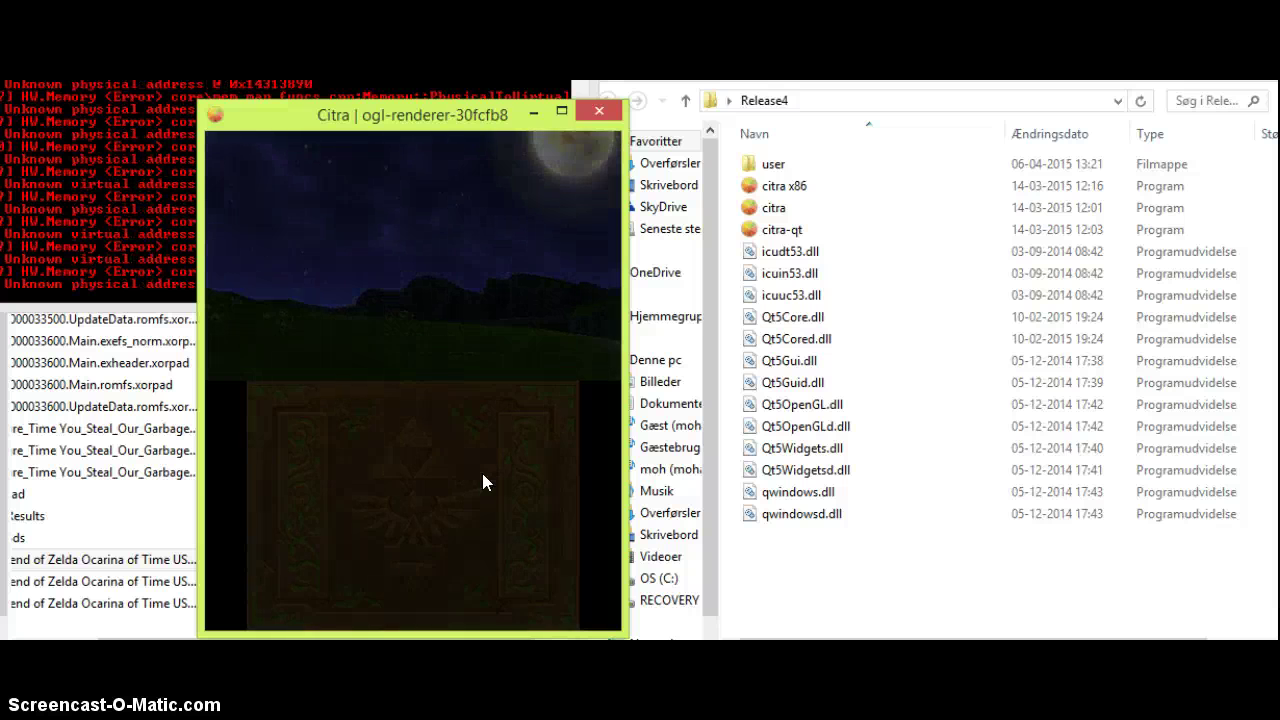
pyautogui.click(399, 178)
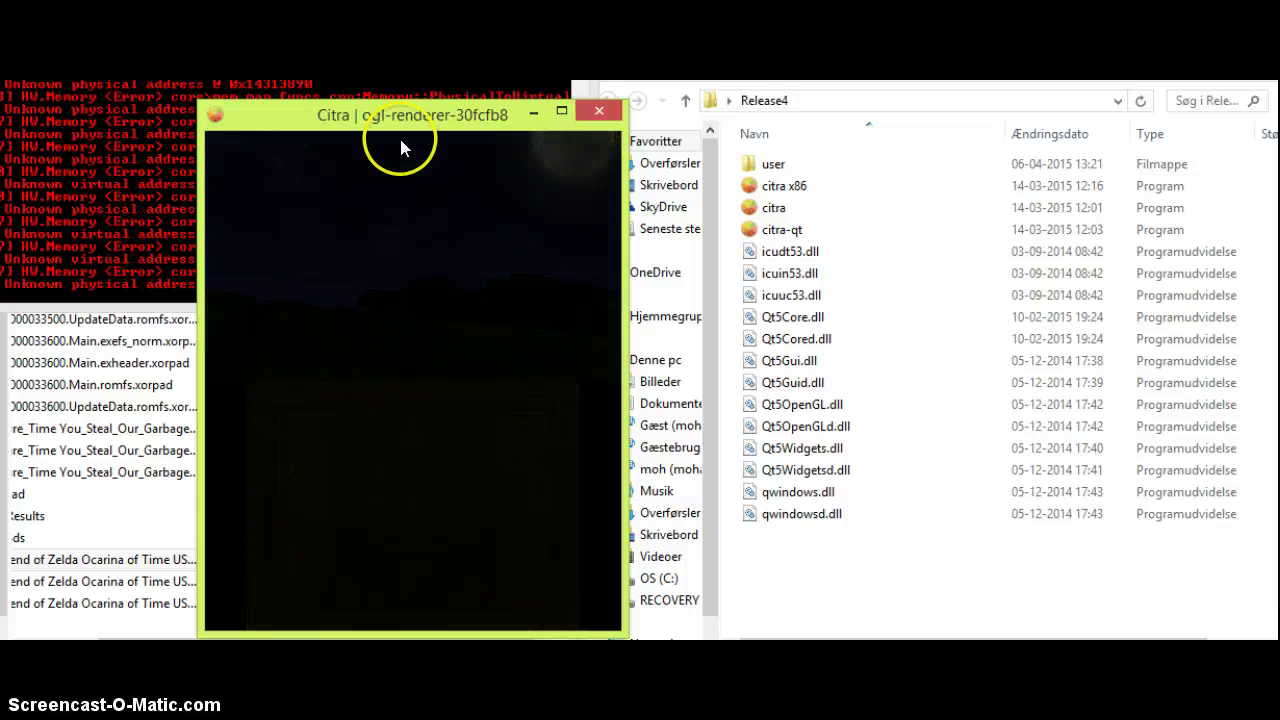
pyautogui.moveTo(372, 117); pyautogui.dragTo(417, 113)
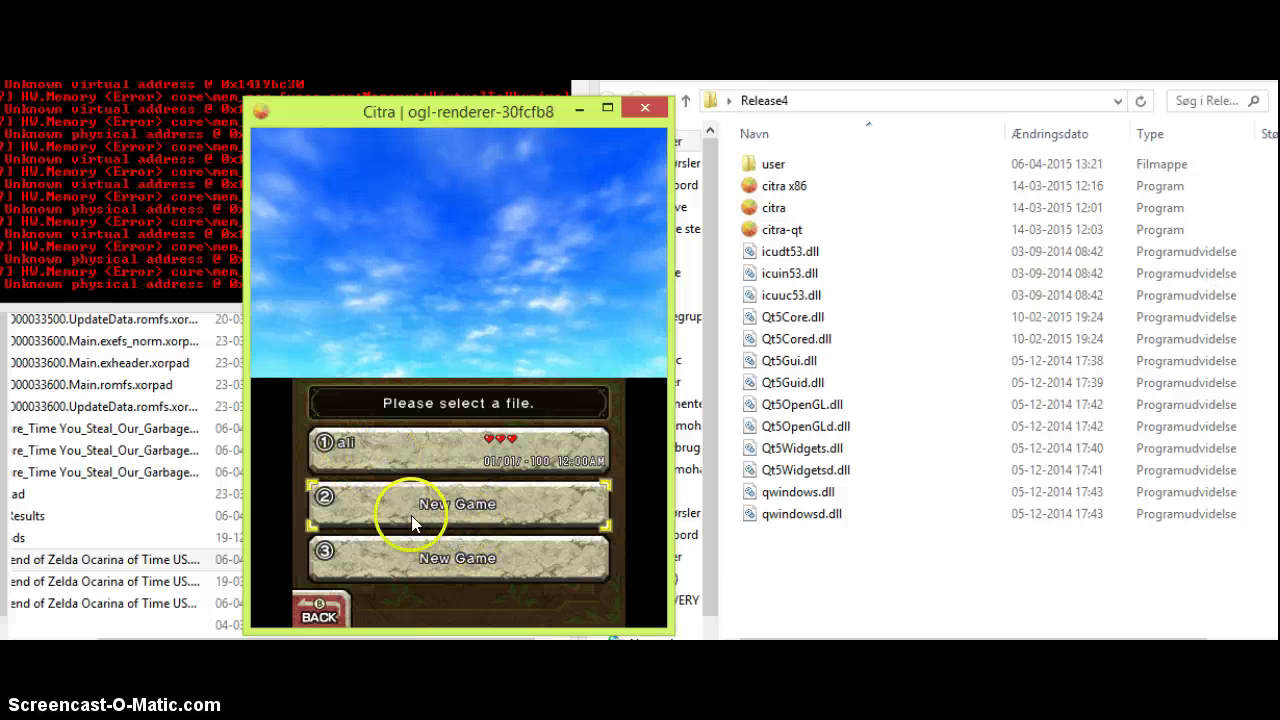
# Create a new game in file slot 2, enter and accept the player's name, and return to the file selection.
pyautogui.click(383, 503)
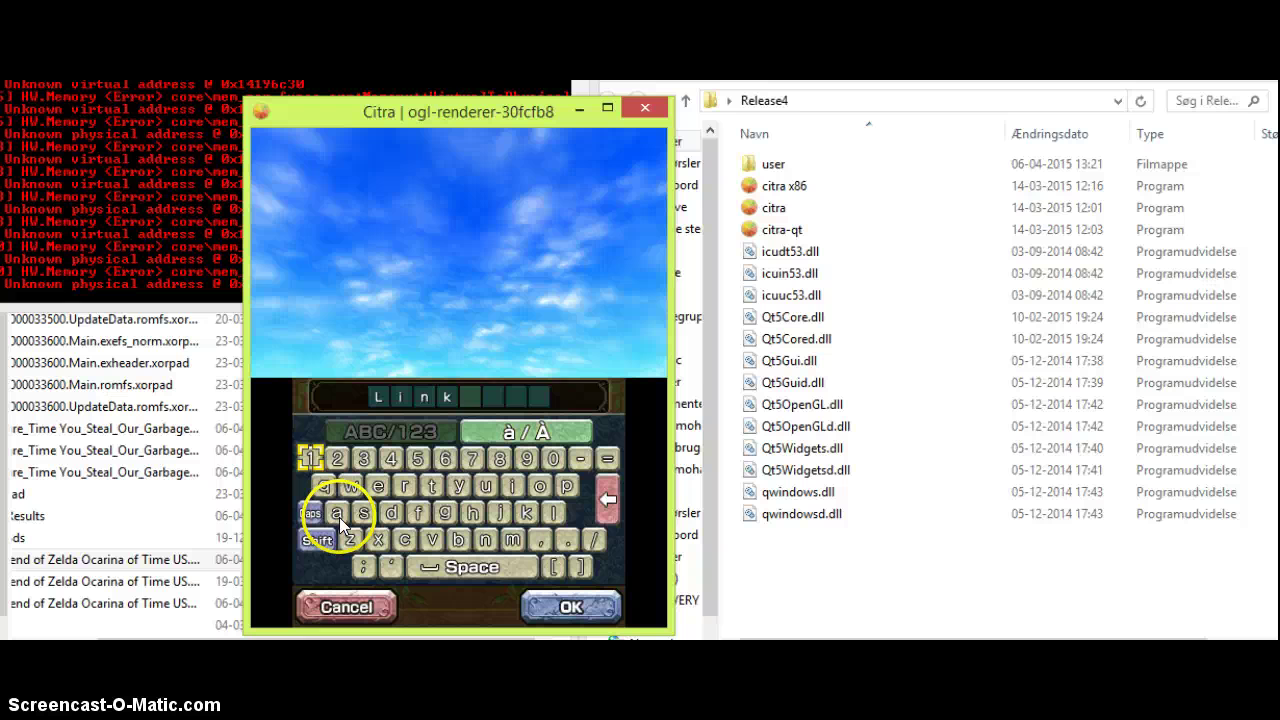
pyautogui.click(339, 517)
pyautogui.click(556, 513)
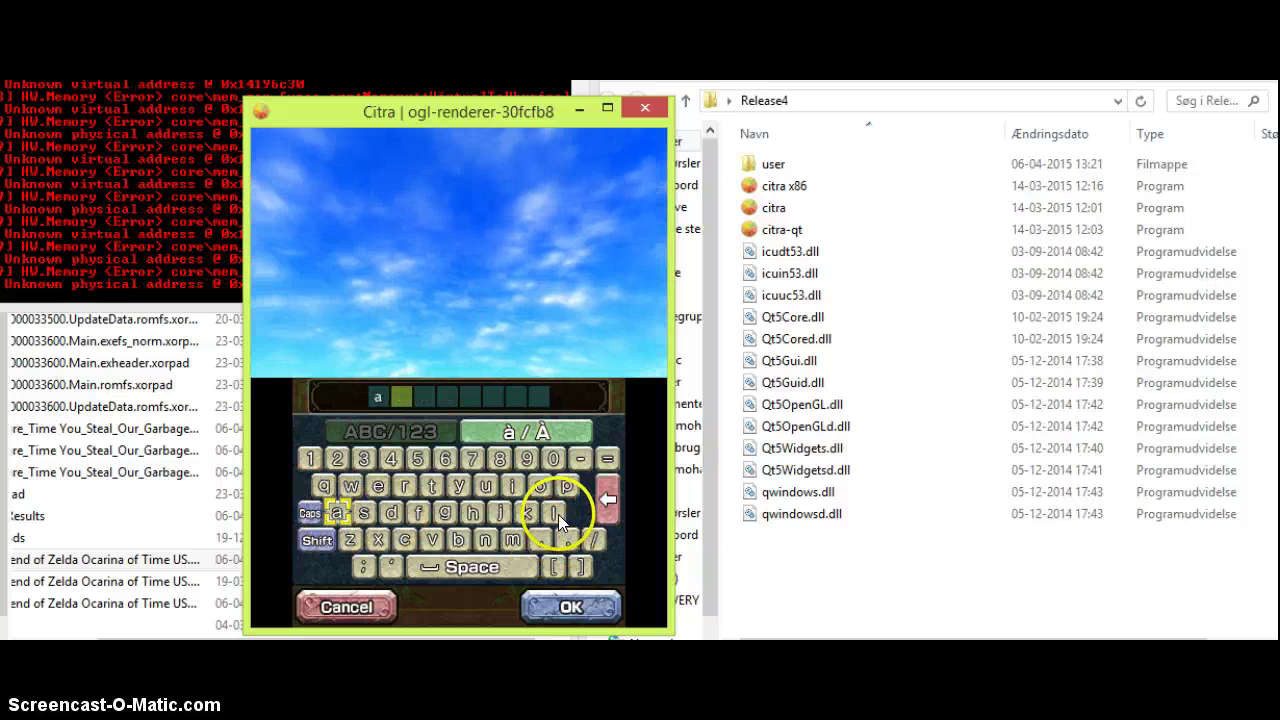
pyautogui.click(512, 488)
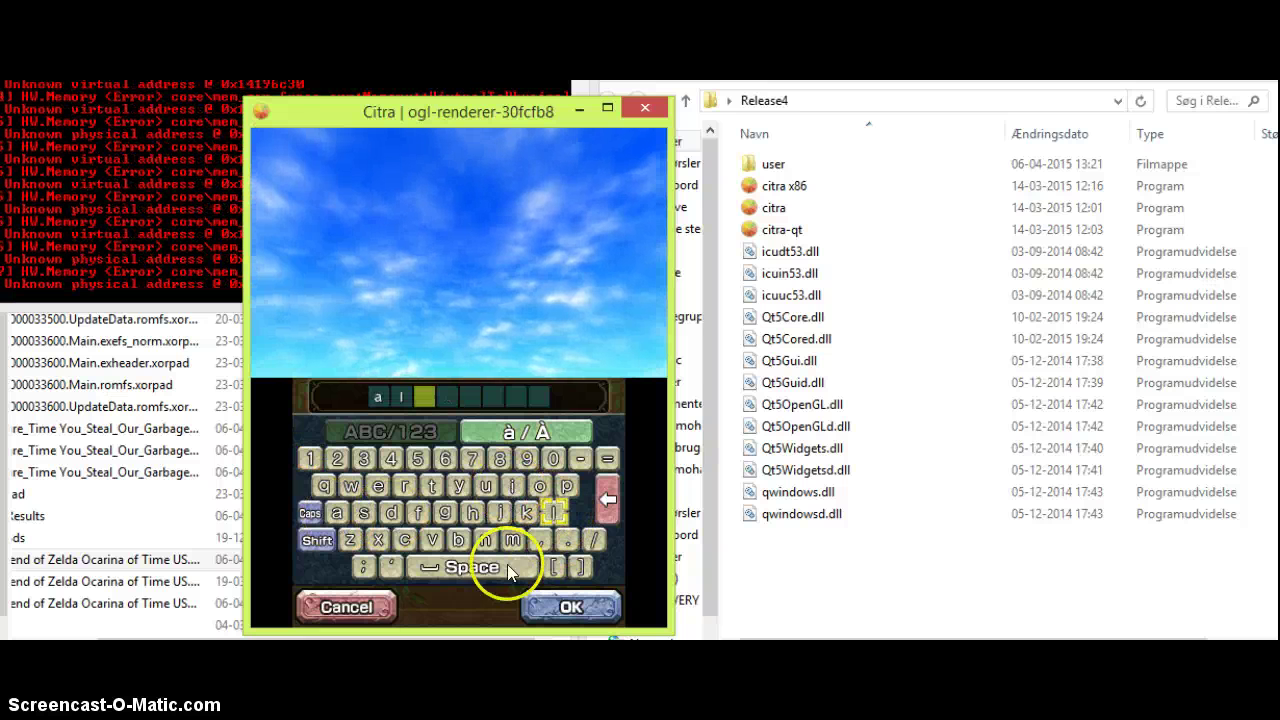
pyautogui.click(566, 603)
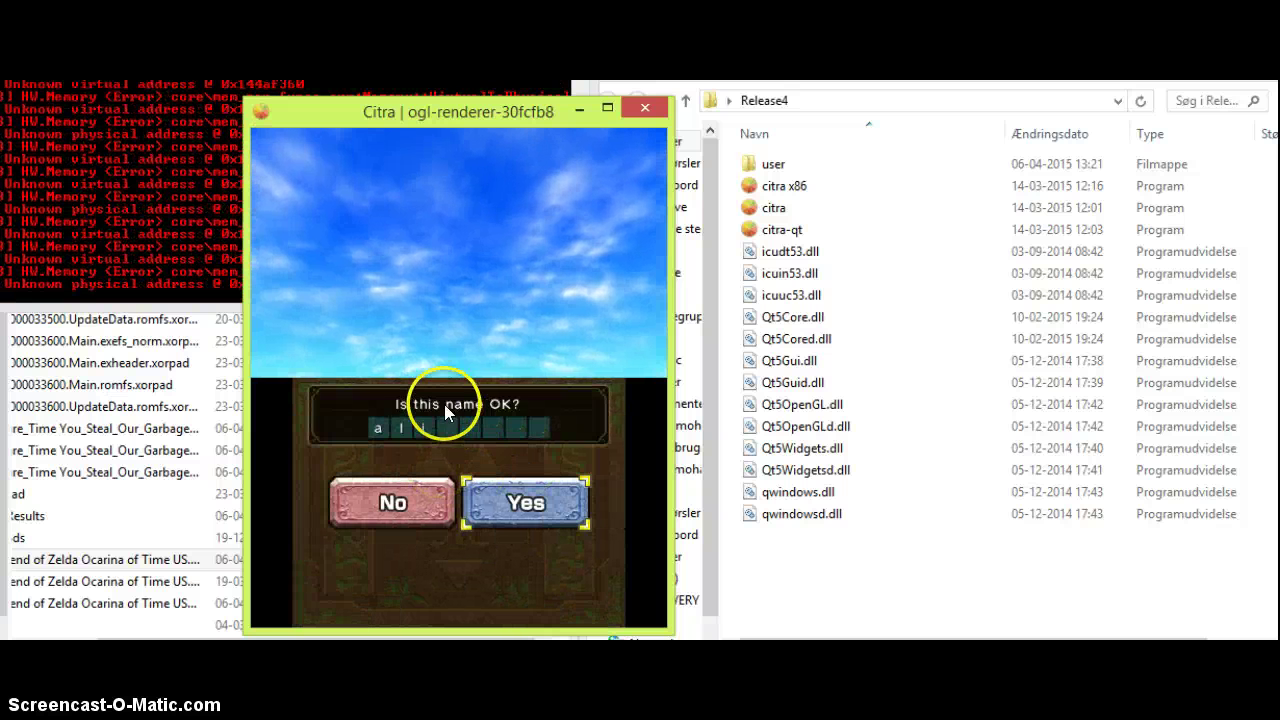
pyautogui.click(512, 504)
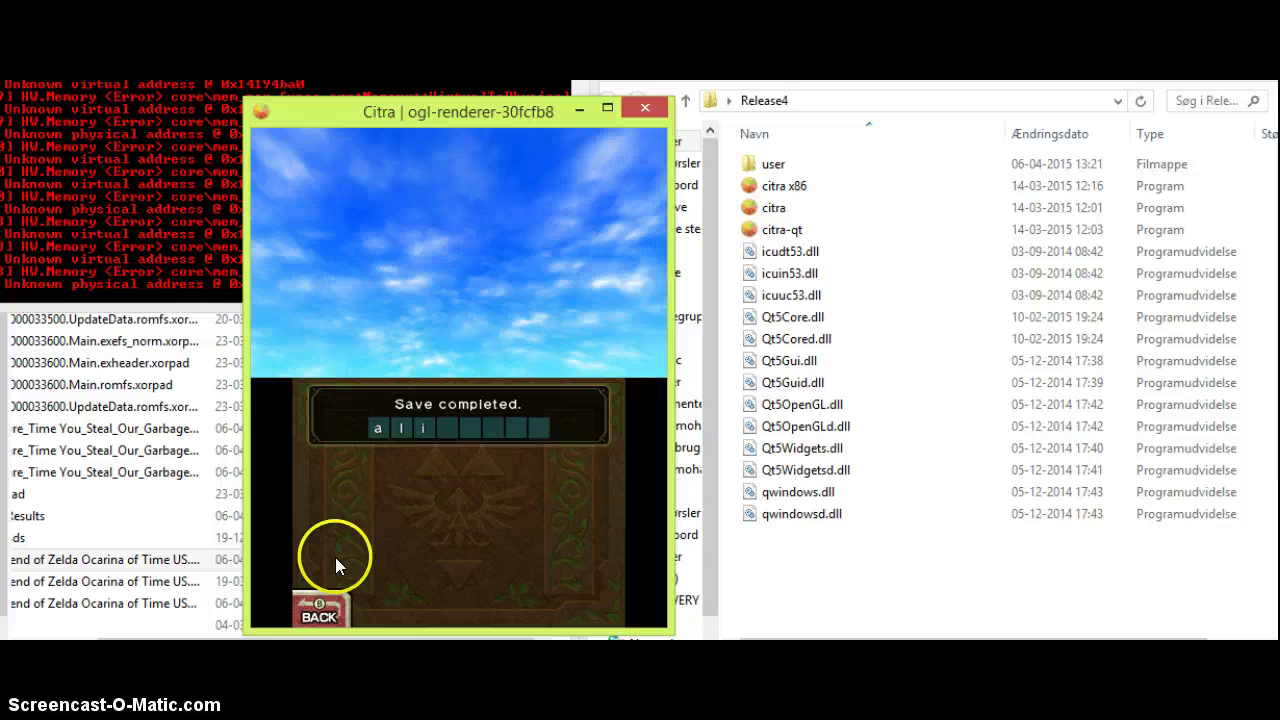
pyautogui.click(315, 608)
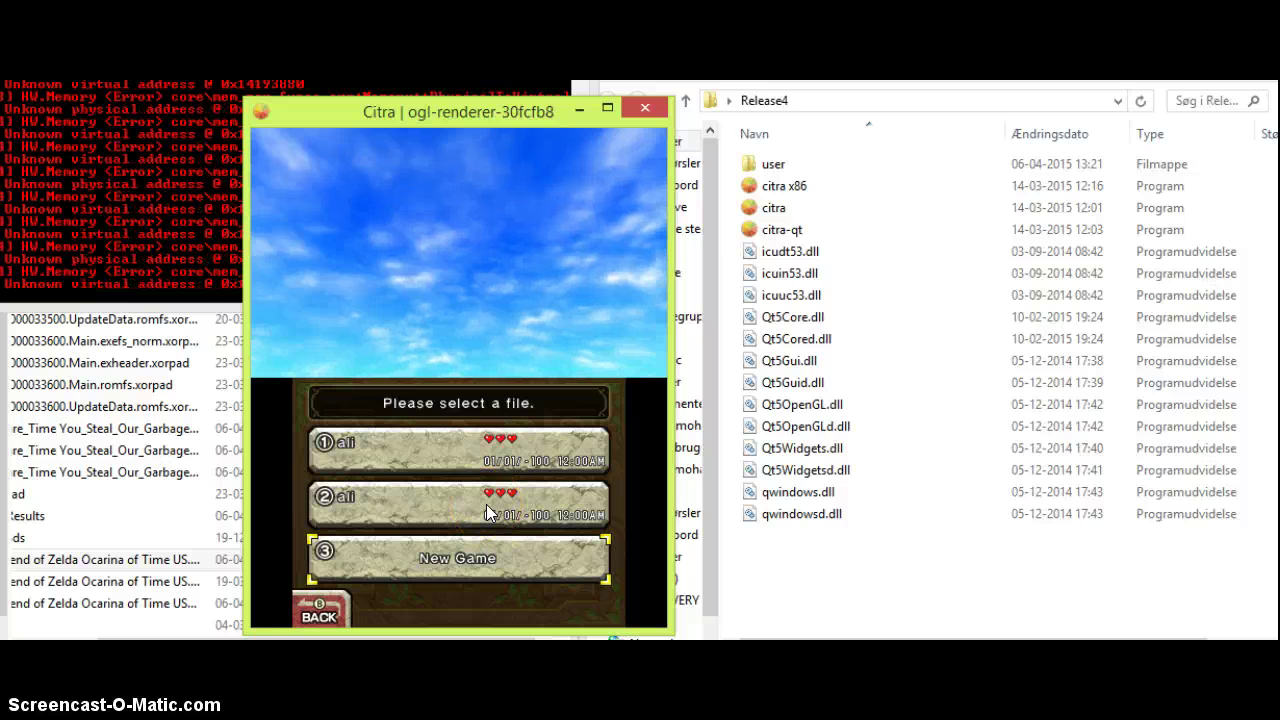
# Open the saved file 2 and start its game.
pyautogui.click(486, 504)
pyautogui.click(496, 557)
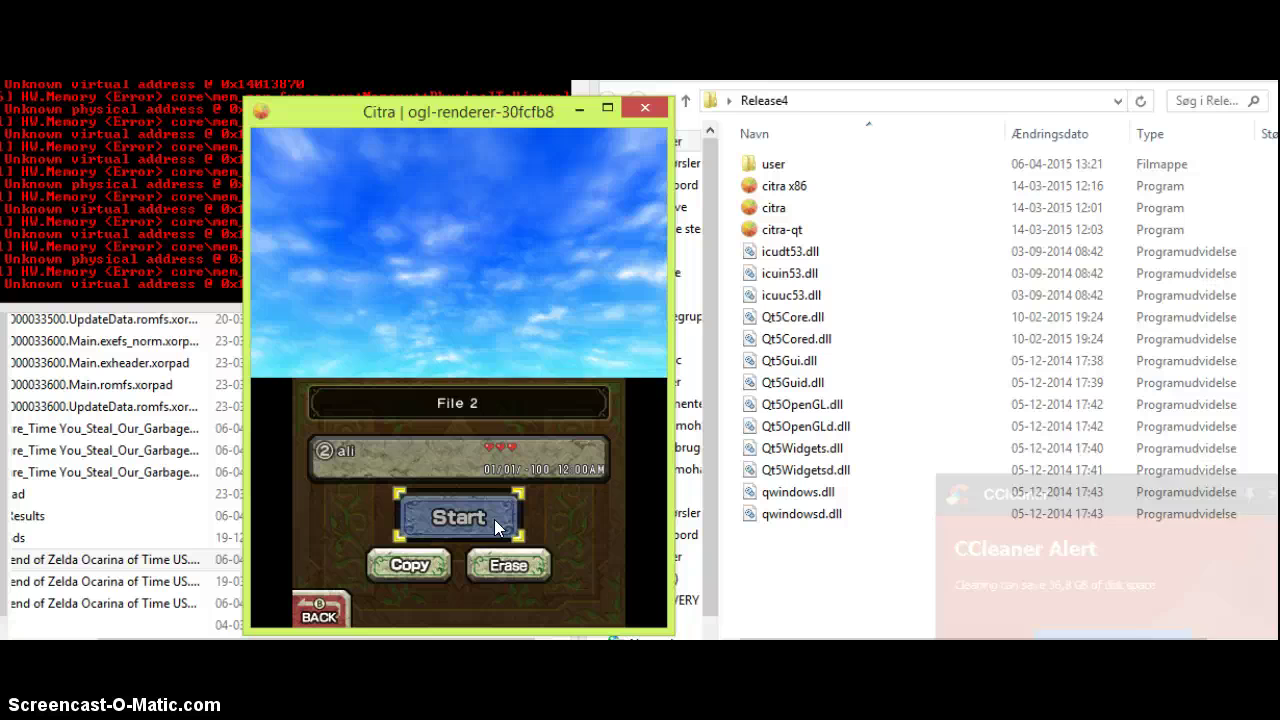
pyautogui.click(494, 519)
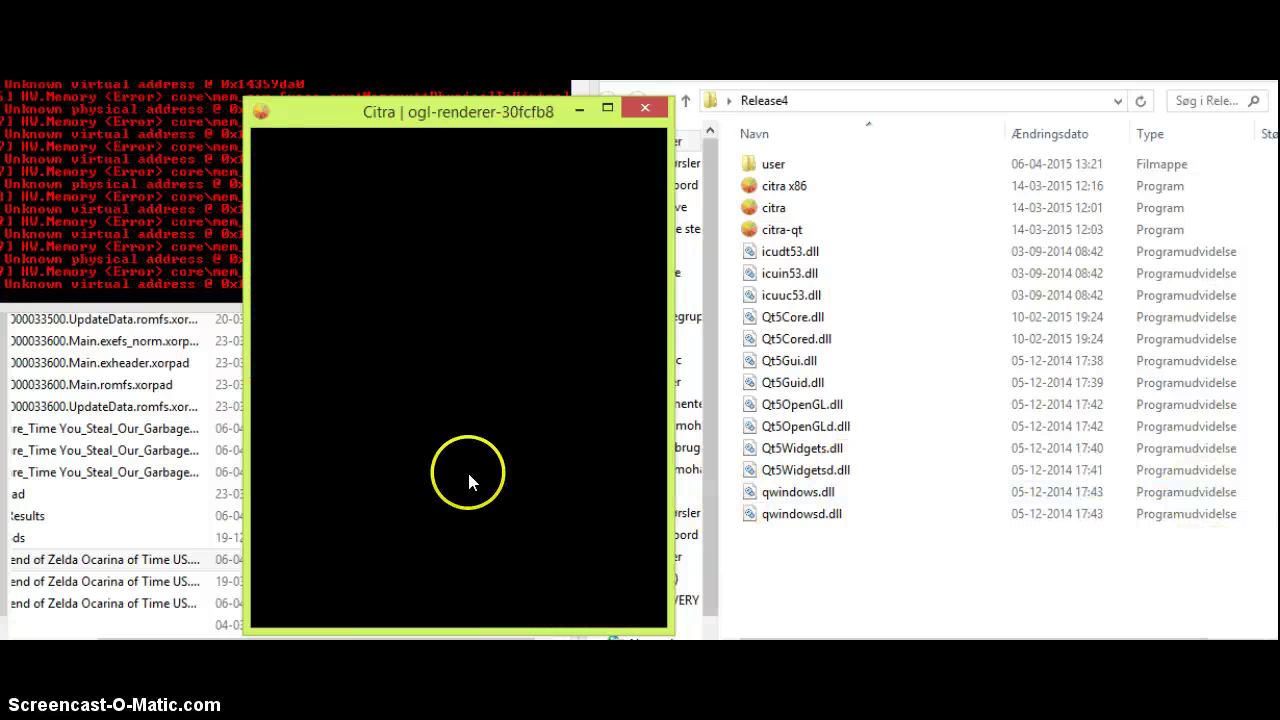
# Watch the game's opening story text play while repositioning the Citra window.
pyautogui.moveTo(470, 480)
pyautogui.mouseDown()
pyautogui.moveTo(522, 340)
pyautogui.moveTo(445, 364)
pyautogui.mouseUp()
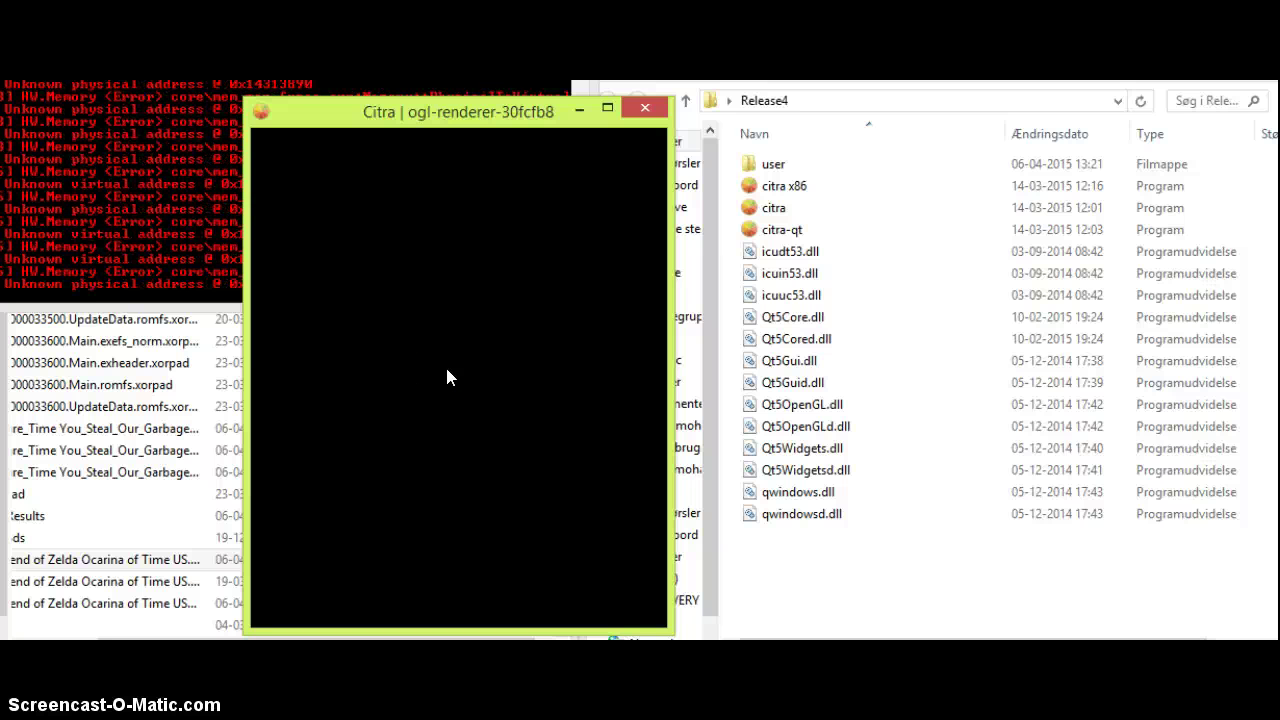
pyautogui.moveTo(451, 108); pyautogui.dragTo(570, 104)
pyautogui.click(510, 293)
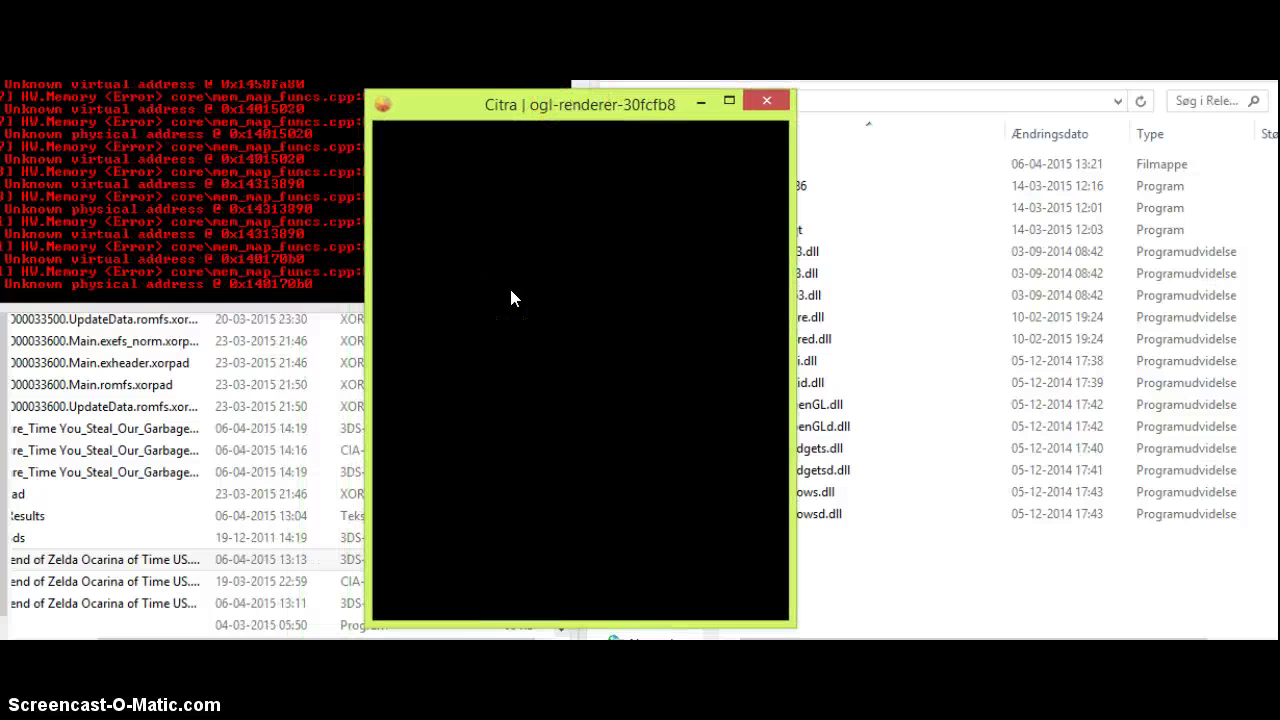
pyautogui.moveTo(511, 293); pyautogui.dragTo(593, 268)
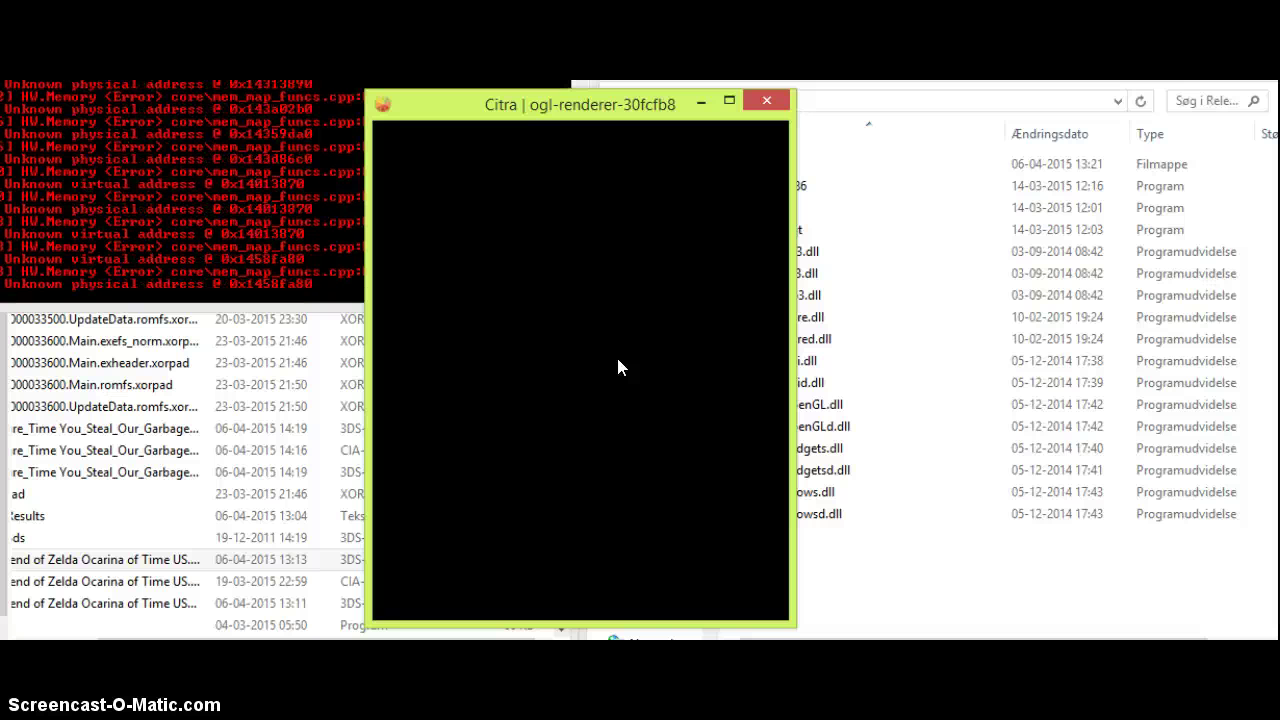
pyautogui.click(520, 229)
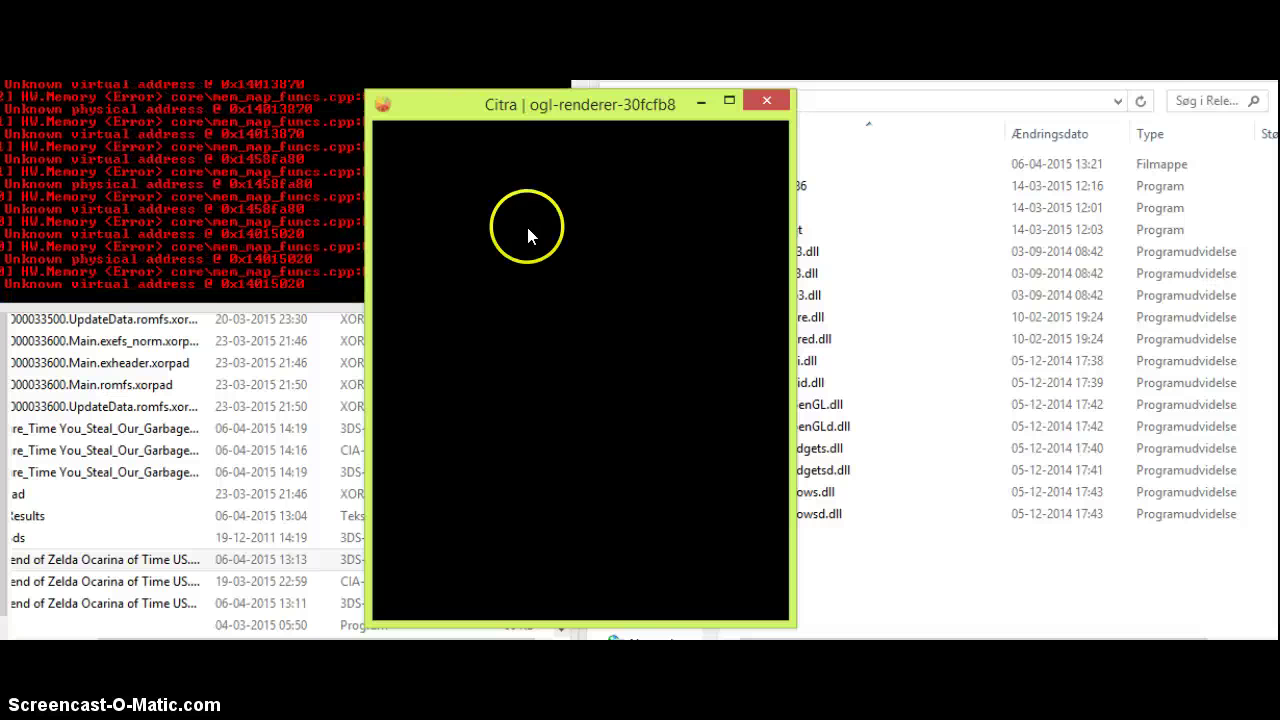
pyautogui.moveTo(540, 102)
pyautogui.mouseDown()
pyautogui.moveTo(425, 118)
pyautogui.moveTo(468, 92)
pyautogui.moveTo(544, 122)
pyautogui.moveTo(536, 104)
pyautogui.mouseUp()
pyautogui.click(546, 182)
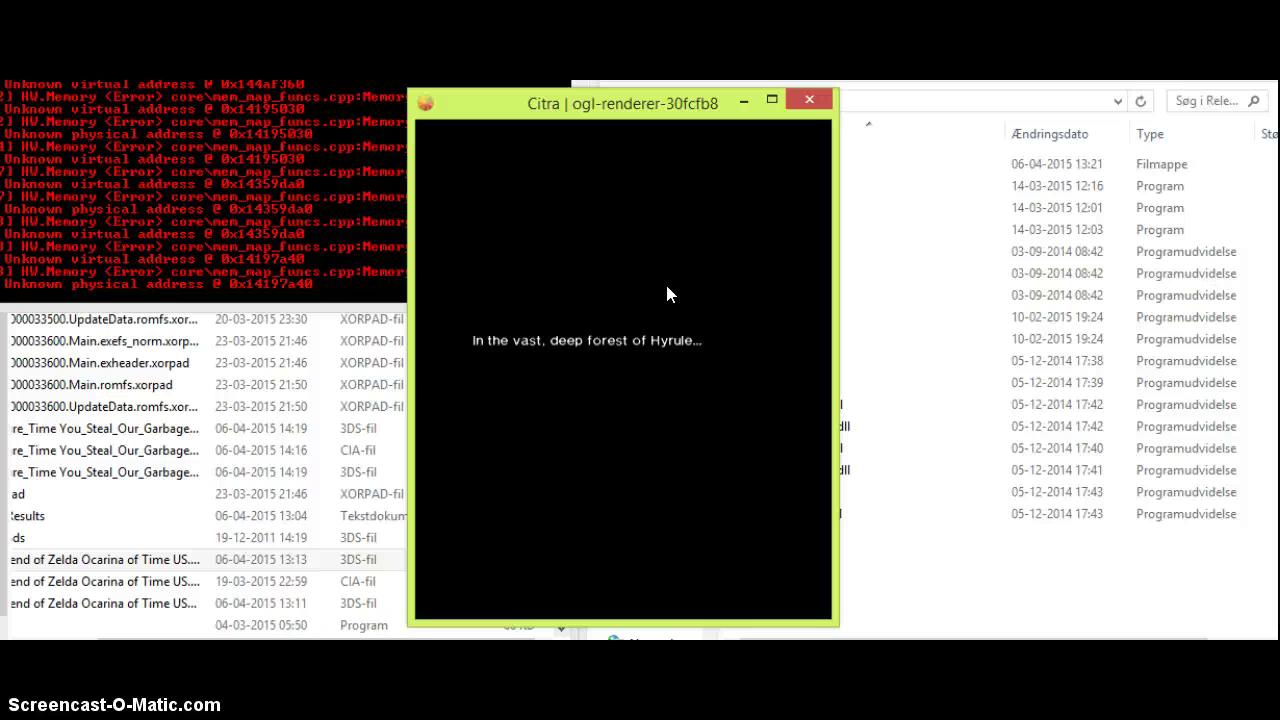
pyautogui.click(588, 240)
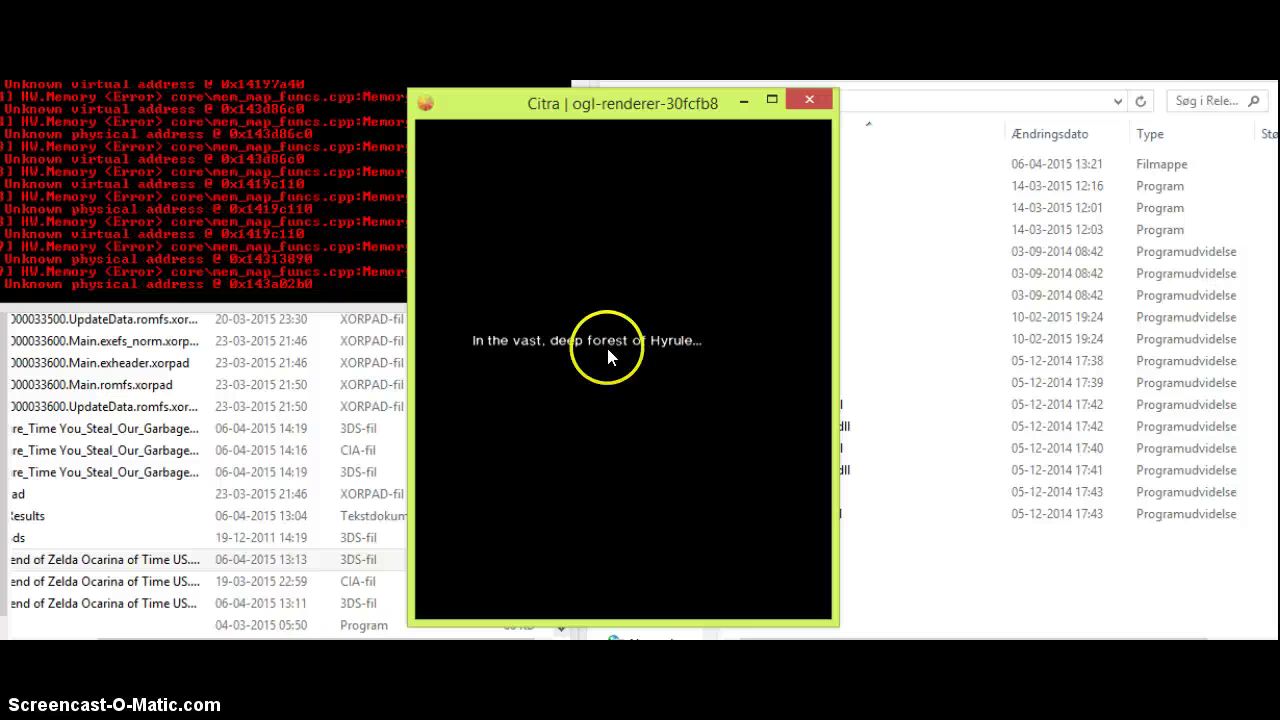
pyautogui.moveTo(652, 96); pyautogui.dragTo(612, 96)
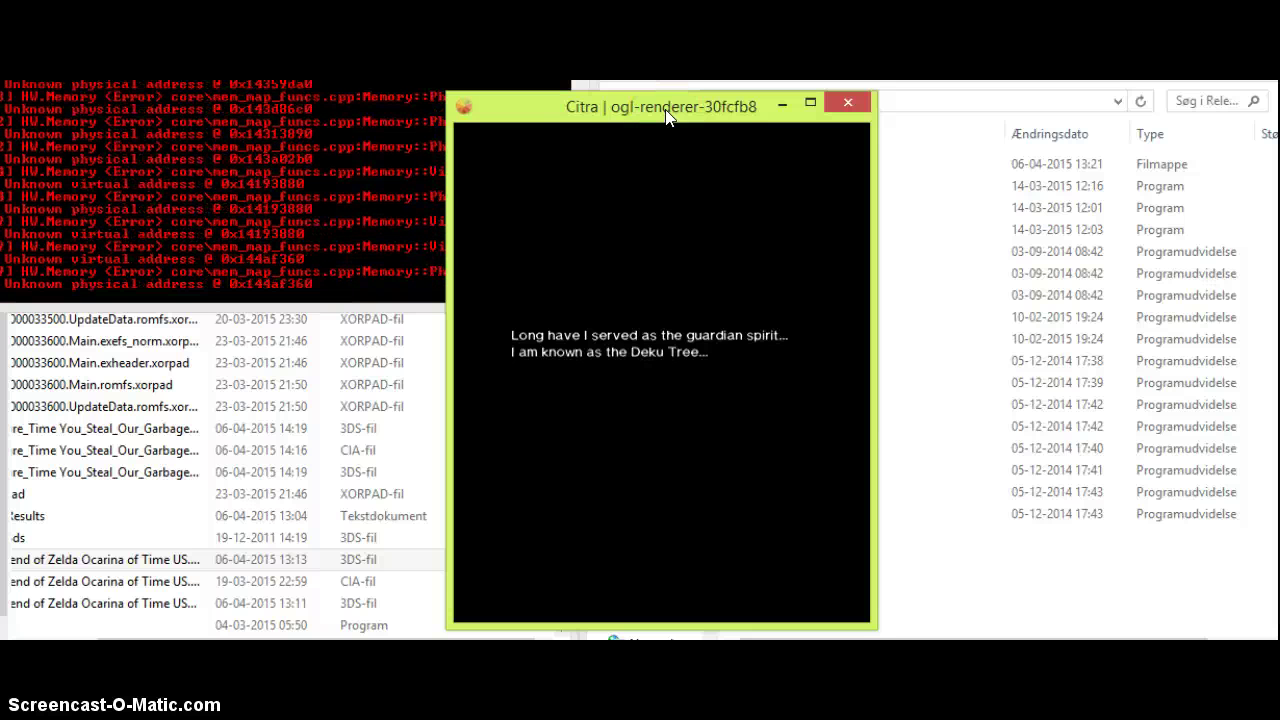
pyautogui.moveTo(668, 116); pyautogui.dragTo(630, 116)
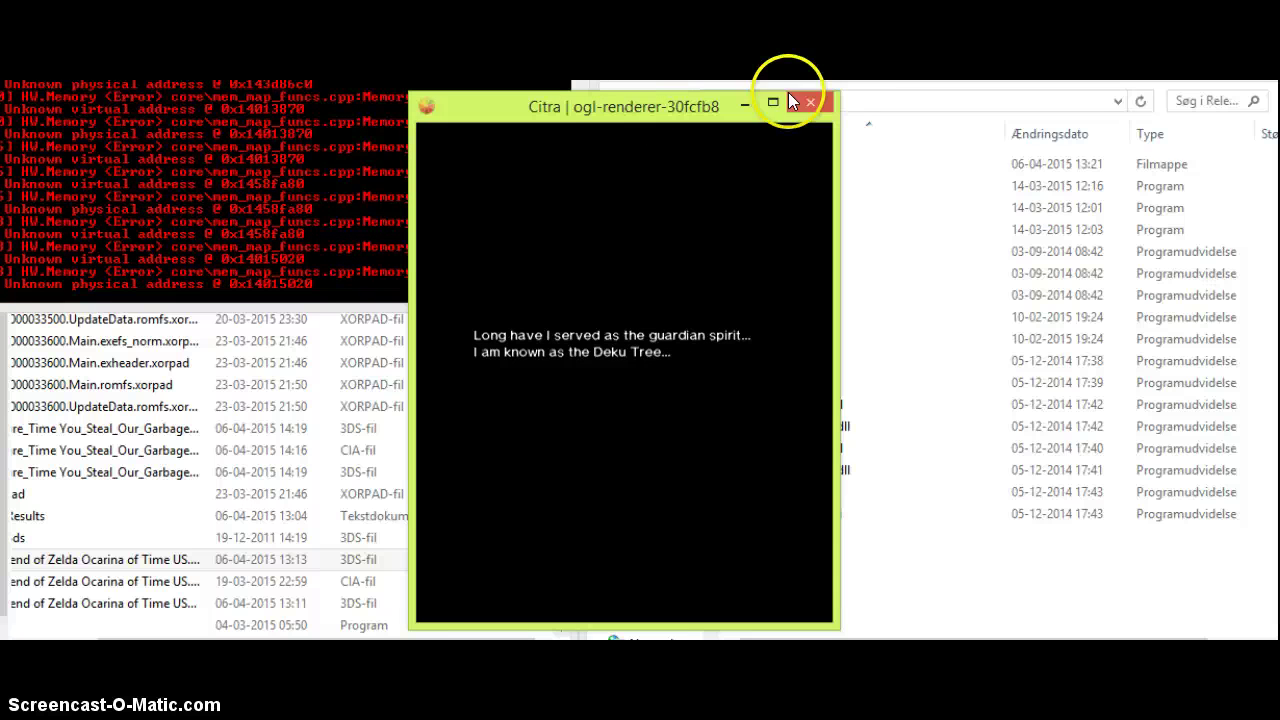